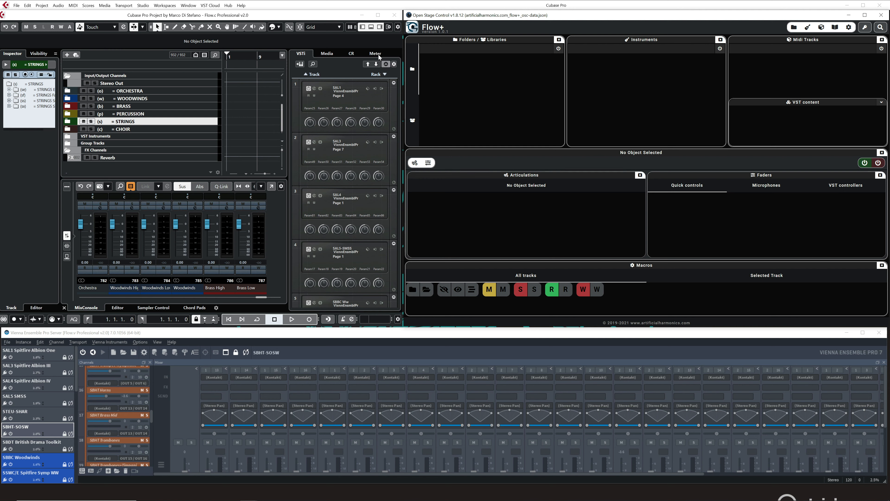
Hide the lower, right and left zones of the Cubase project window so only the track list and timeline remain.
left_click(369, 28)
left_click(378, 28)
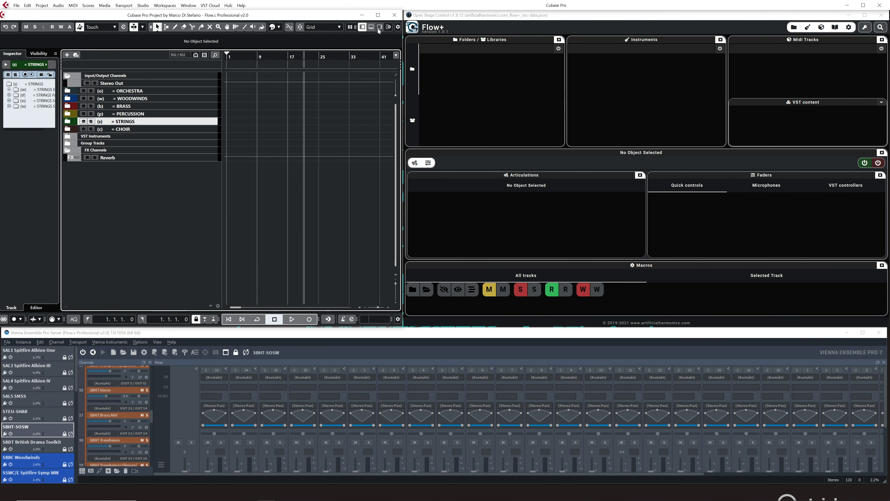
left_click(364, 28)
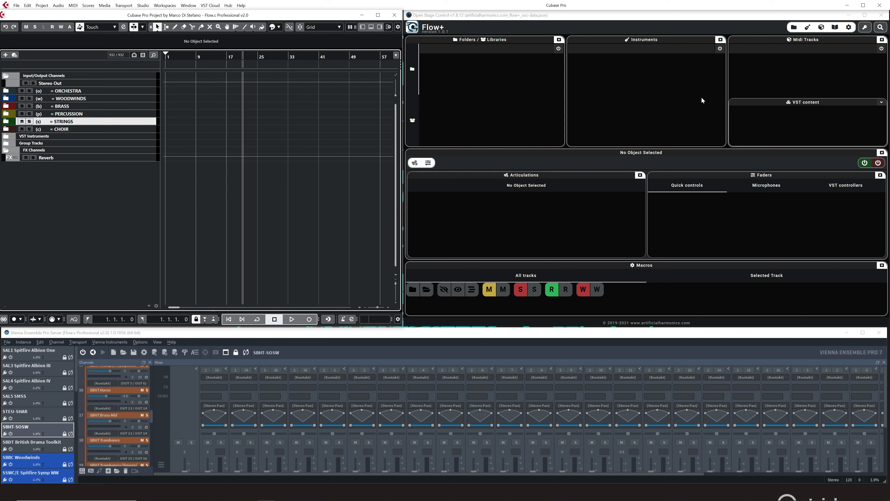
Switch to the Flow+ window, hide every module except Folders / Libraries, and turn that module on.
left_click(522, 18)
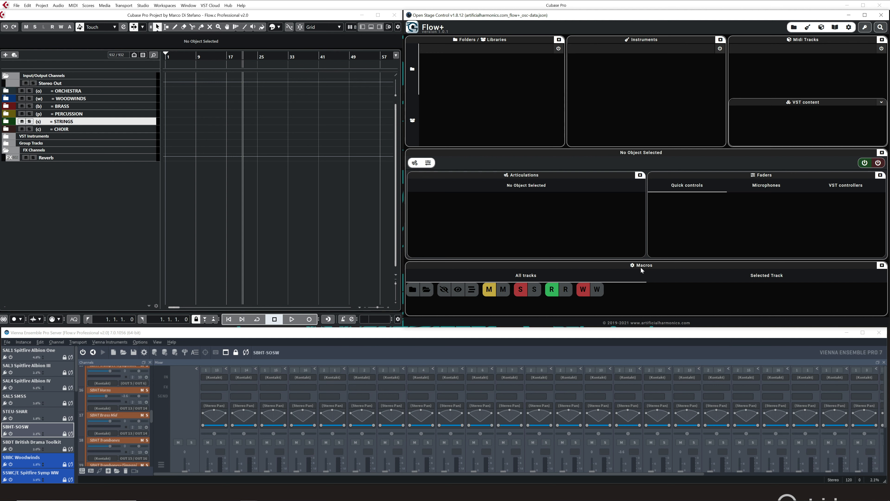
left_click(849, 31)
left_click(839, 29)
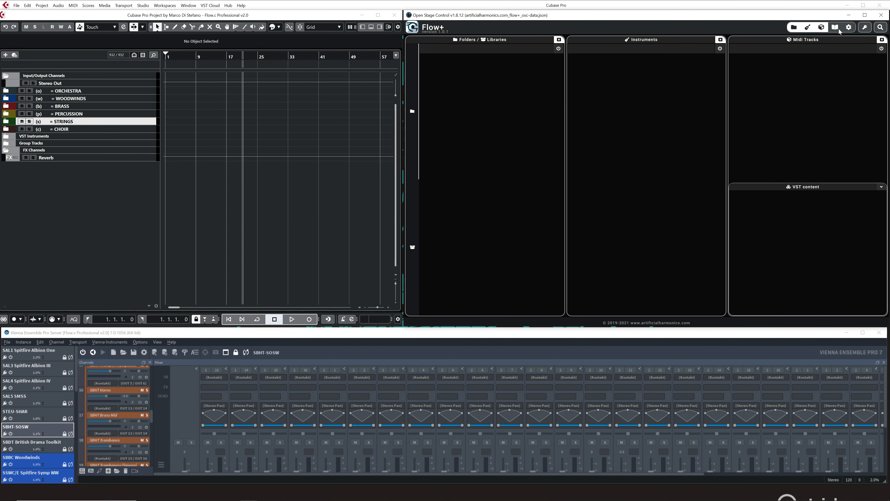
left_click(821, 29)
left_click(809, 28)
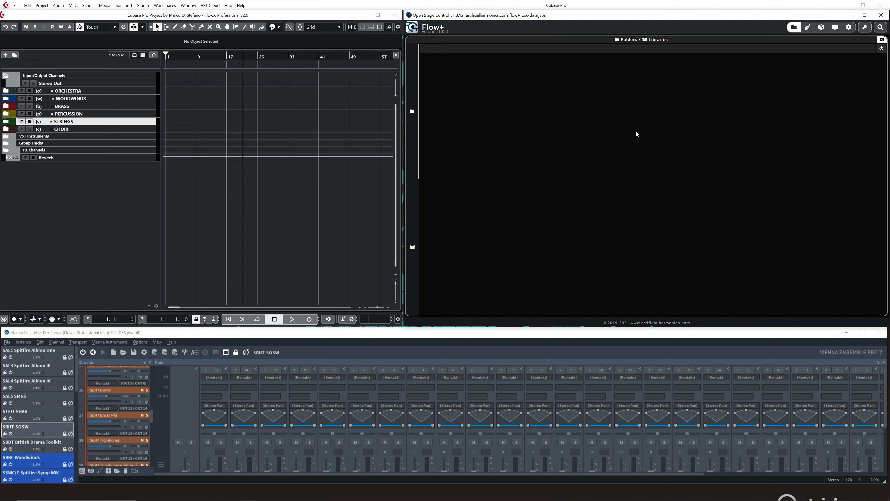
left_click(882, 50)
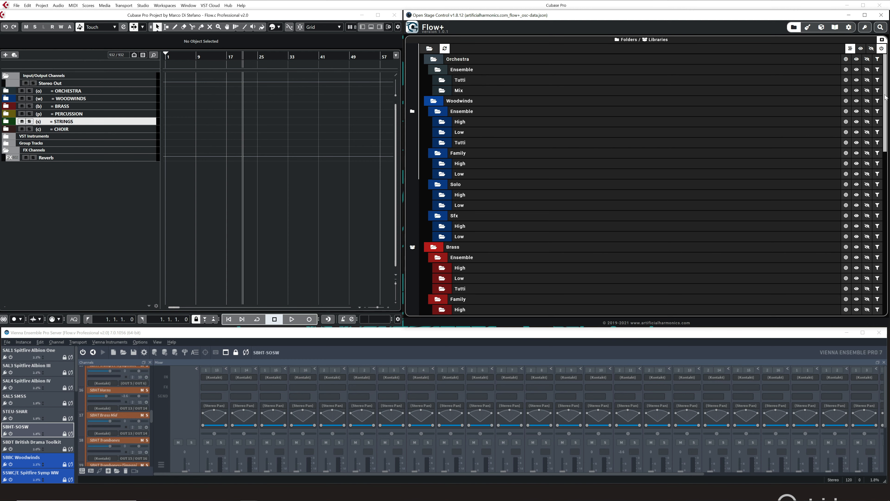
Collapse all track folders at once, re-expand them, and collapse them again to the six top-level orchestral sections.
scroll(872, 301, "down", 10)
scroll(873, 301, "up", 10)
left_click(430, 48)
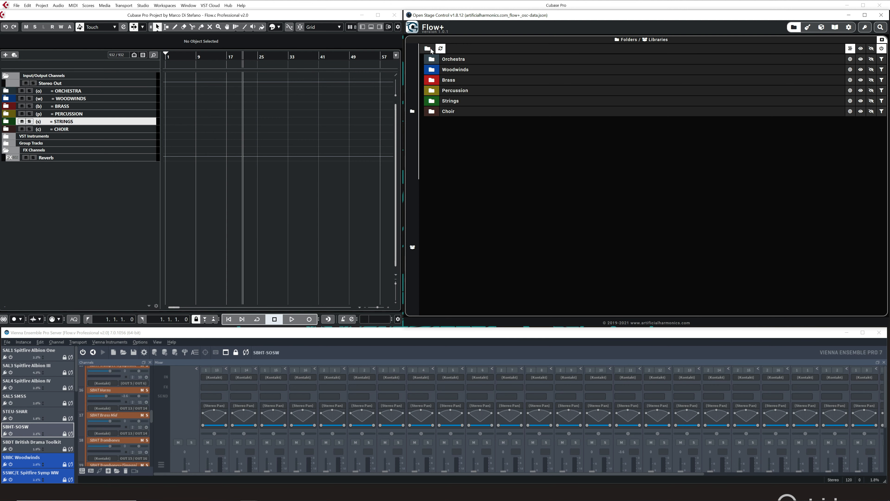
left_click(430, 48)
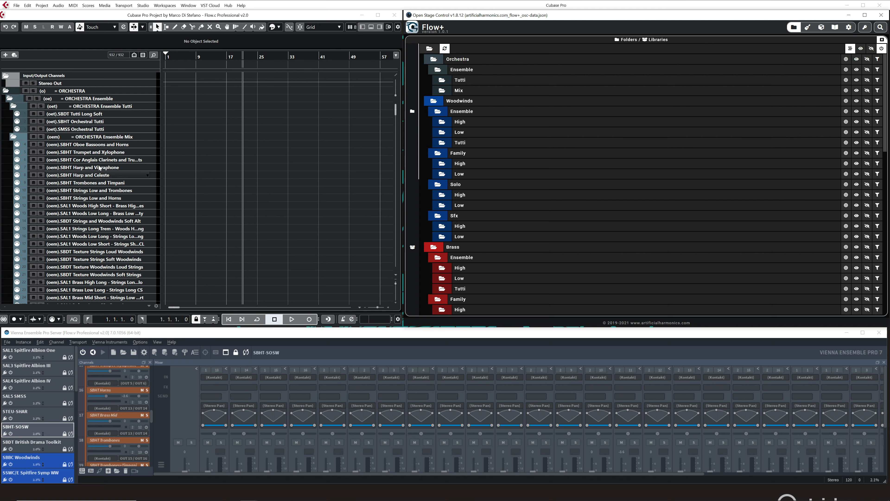
left_click(430, 52)
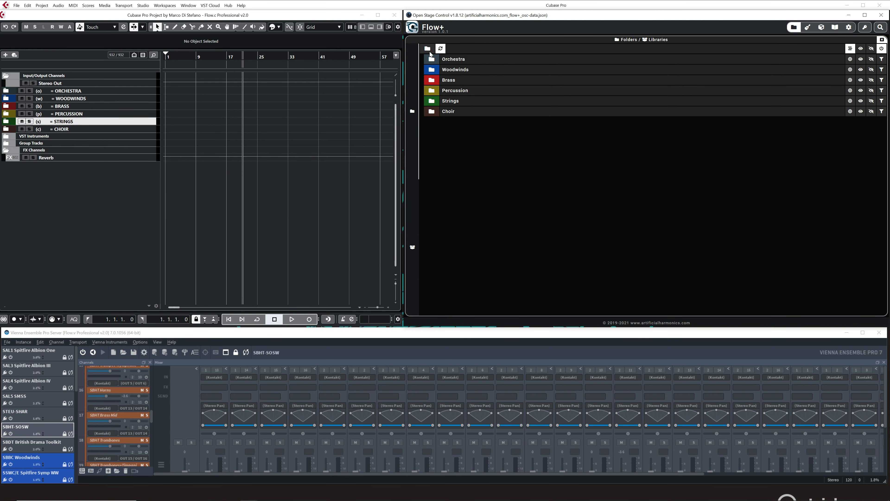
Expand the Choir folder down through Ensemble to its Tutti subfolder.
left_click(432, 112)
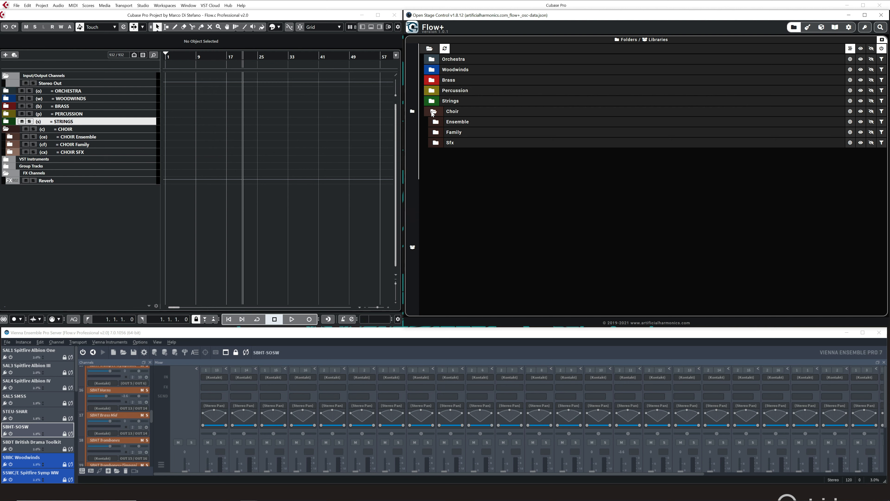
left_click(436, 123)
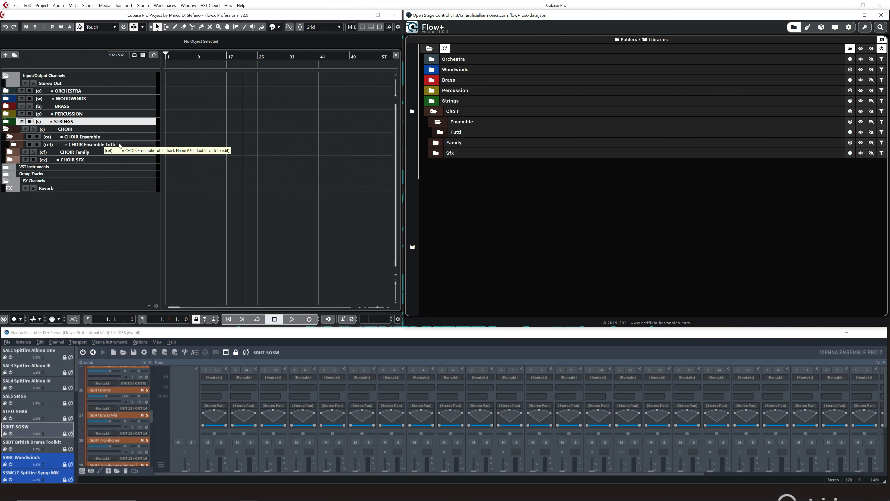
left_click(441, 134)
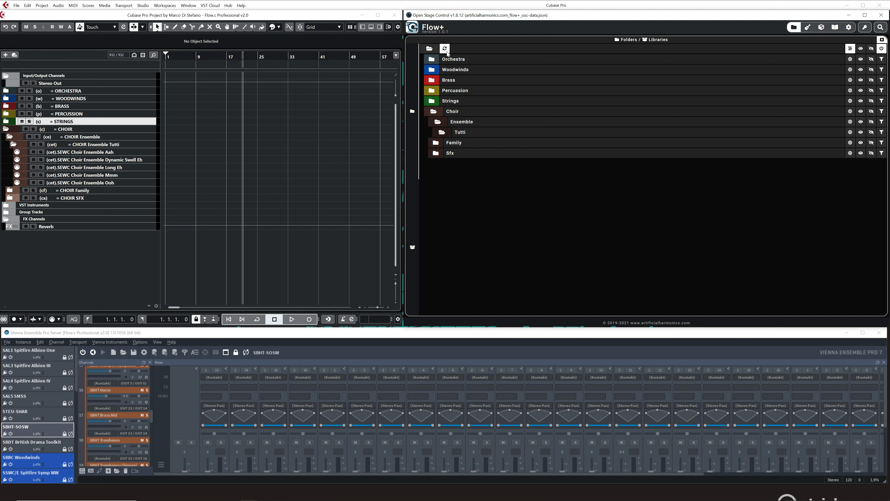
Expand the Strings, Percussion, Brass and Woodwinds folders individually, and collapse all folders back to the top level.
left_click(432, 101)
left_click(430, 90)
left_click(430, 81)
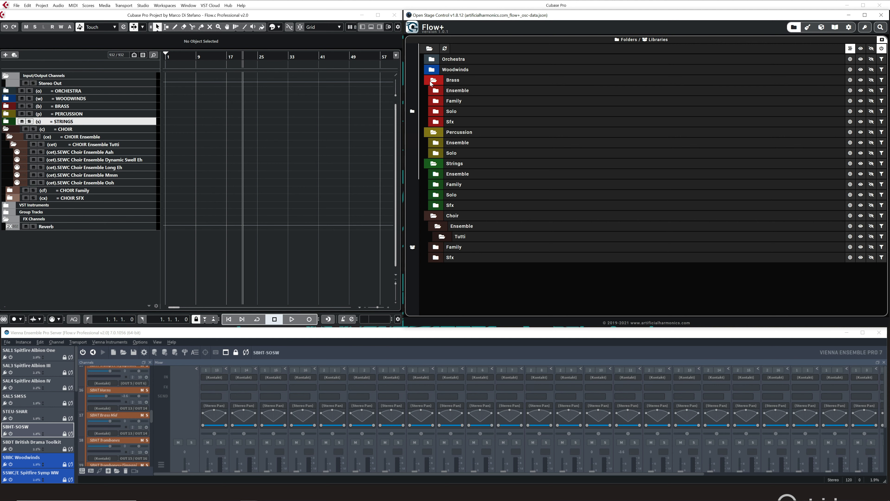
left_click(430, 69)
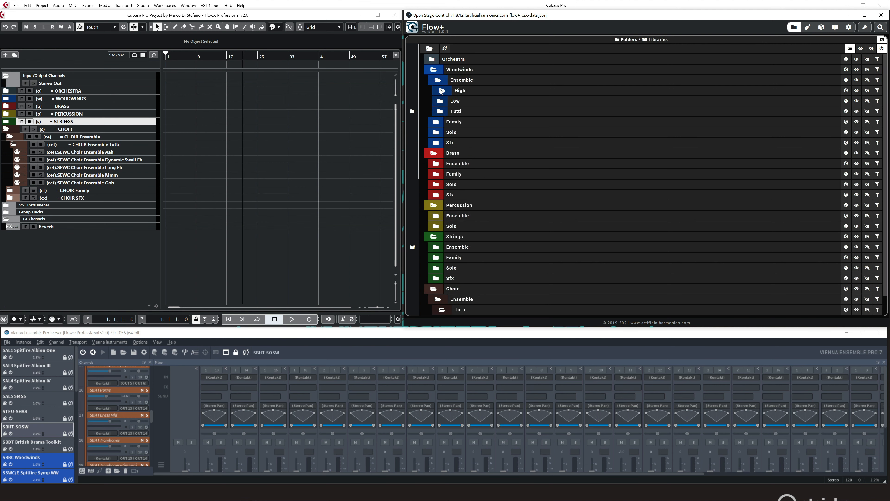
left_click(435, 69)
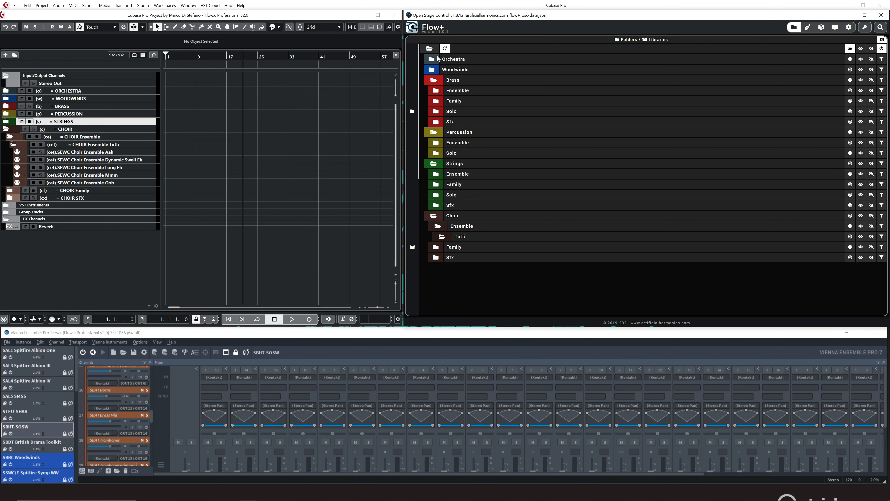
left_click(429, 49)
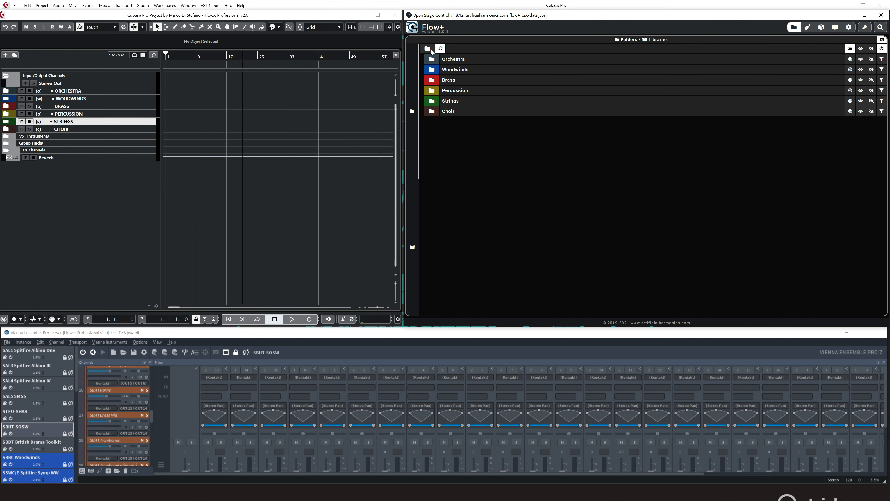
Expand the Brass folder through Ensemble to High, and open all remaining track folders at once.
left_click(434, 81)
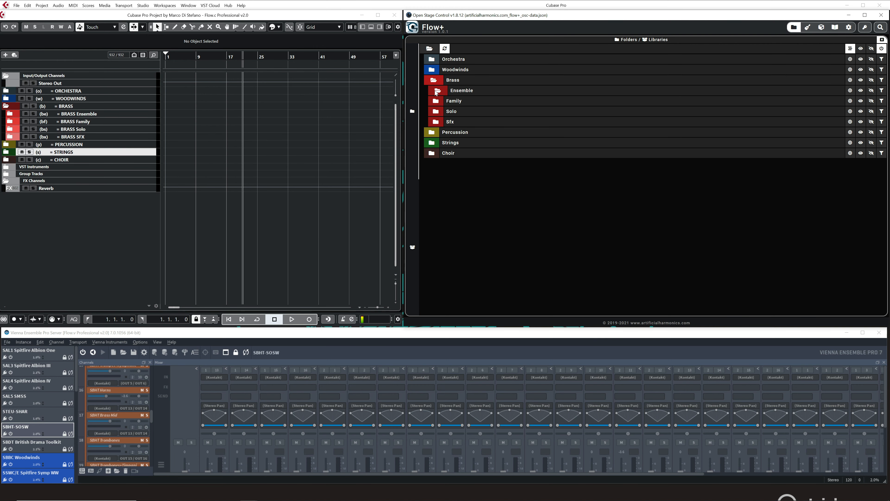
left_click(437, 92)
left_click(438, 102)
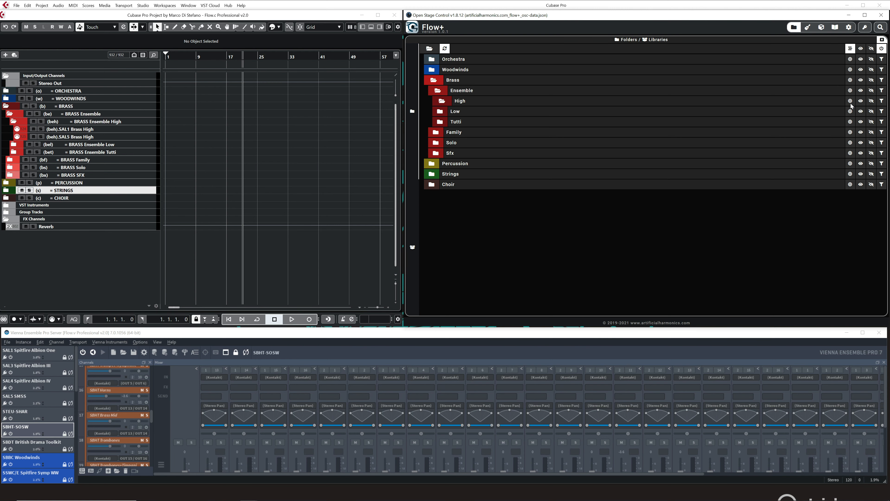
left_click(431, 49)
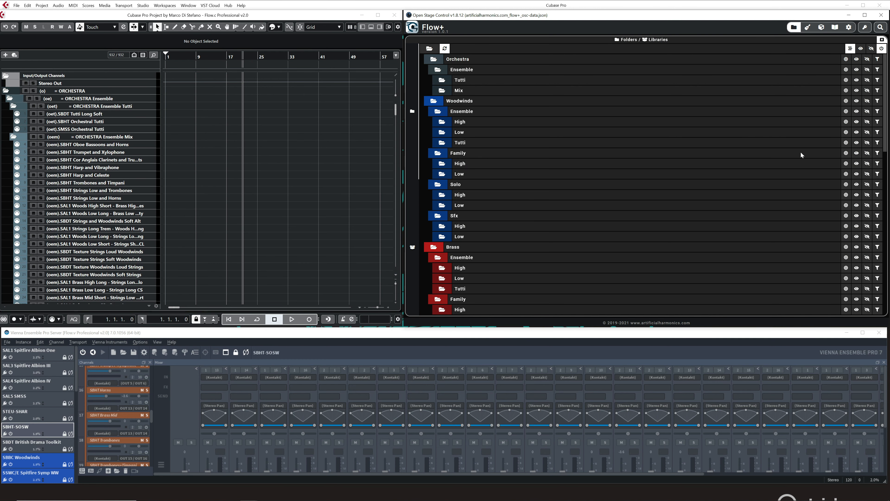
Show only the Woodwinds Family tracks, and switch the visibility to only the Strings Solo High tracks.
left_click(845, 153)
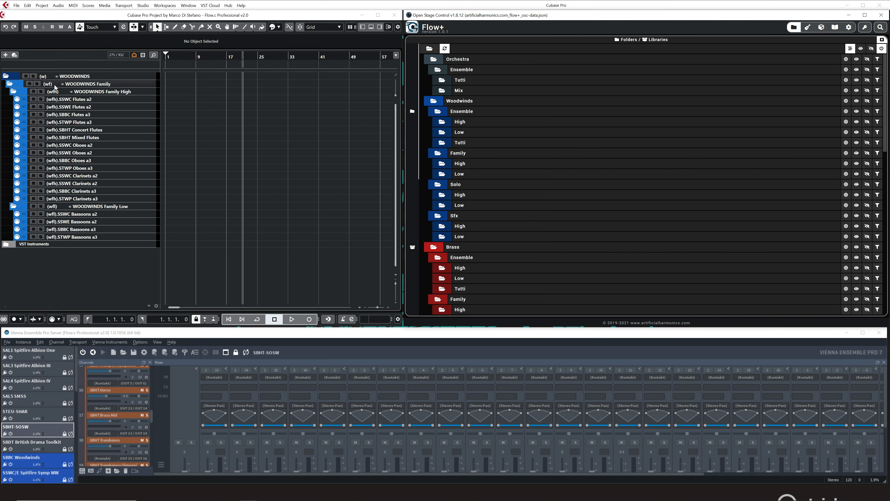
scroll(626, 238, "down", 10)
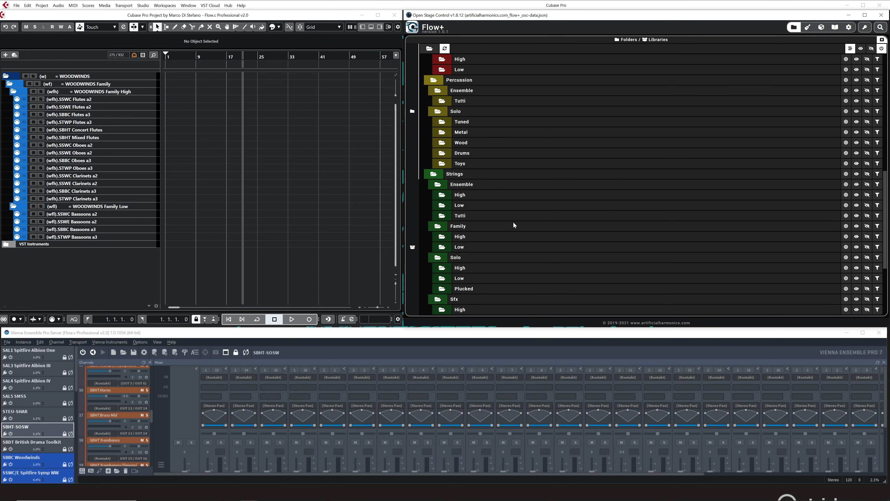
scroll(480, 223, "down", 2)
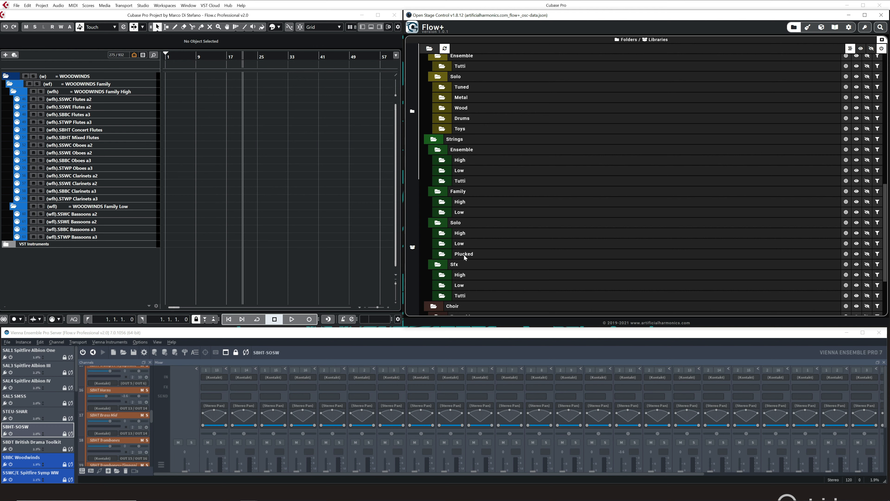
left_click(845, 233)
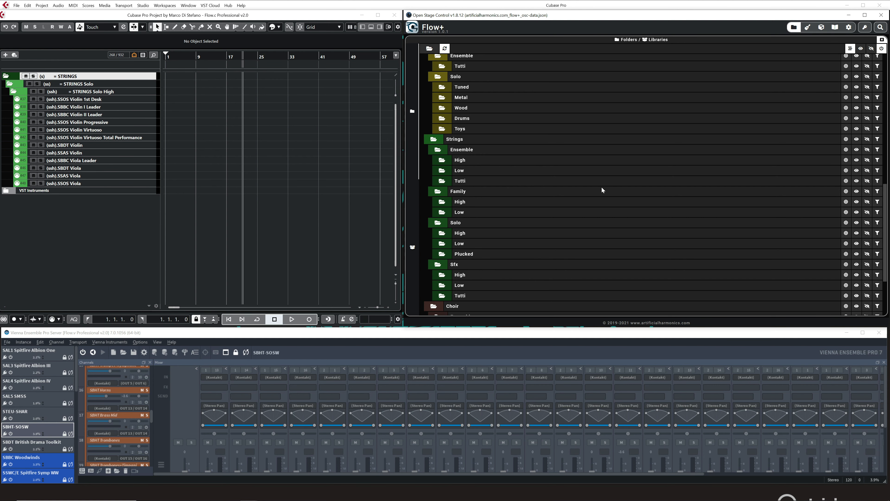
Add the Strings Solo Low and Plucked tracks to the visible ones, and show and hide the Percussion Solo Toys tracks.
left_click(857, 243)
left_click(856, 254)
scroll(856, 246, "up", 1)
left_click(856, 164)
left_click(869, 164)
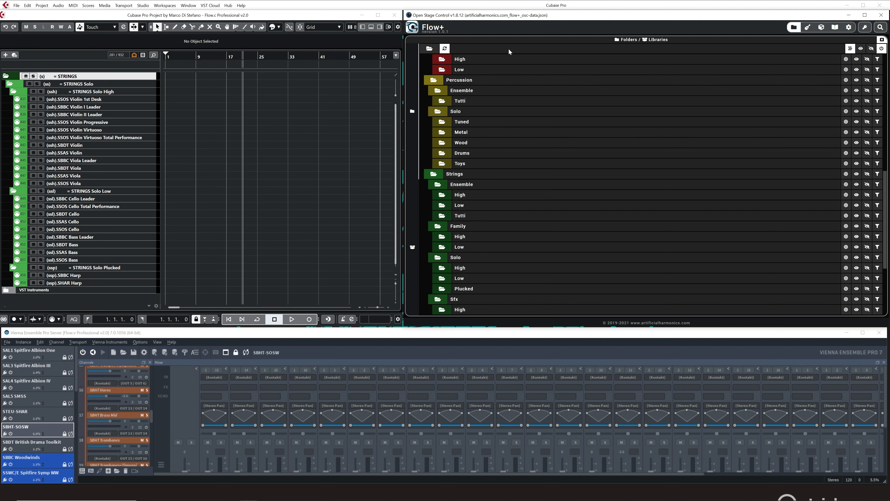
Collapse and re-expand all folders, and make every track in the project visible.
left_click(430, 48)
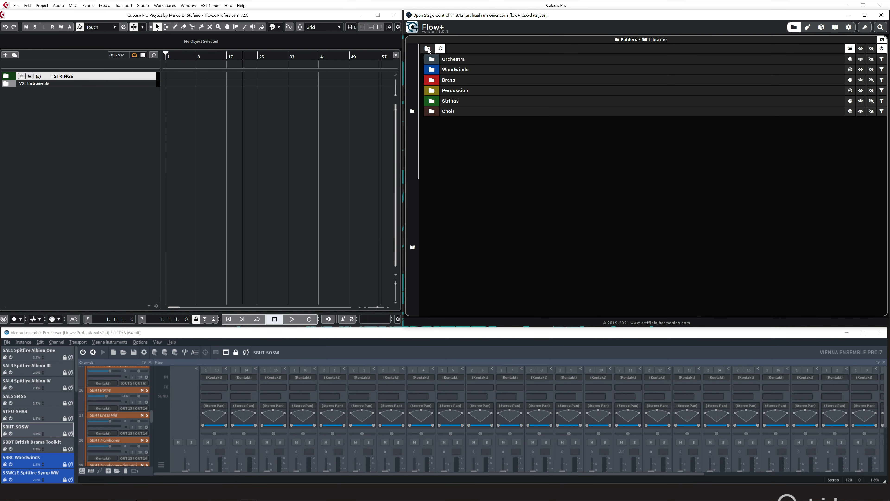
left_click(428, 49)
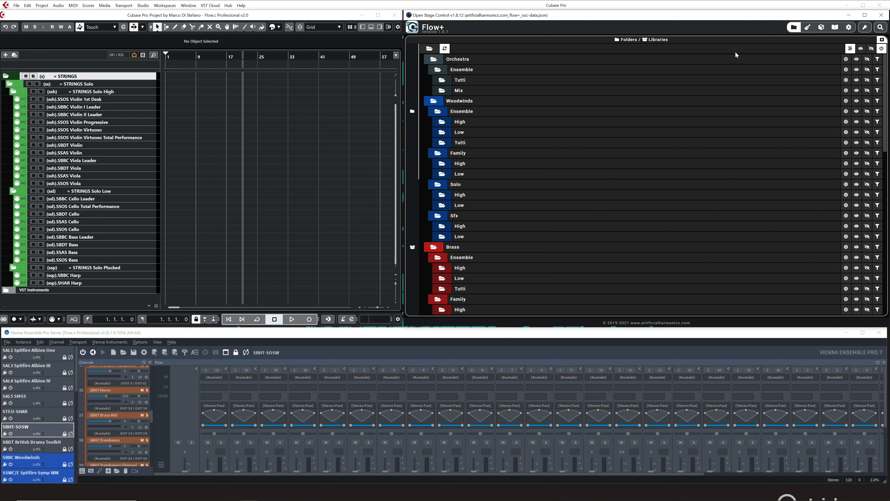
left_click(862, 49)
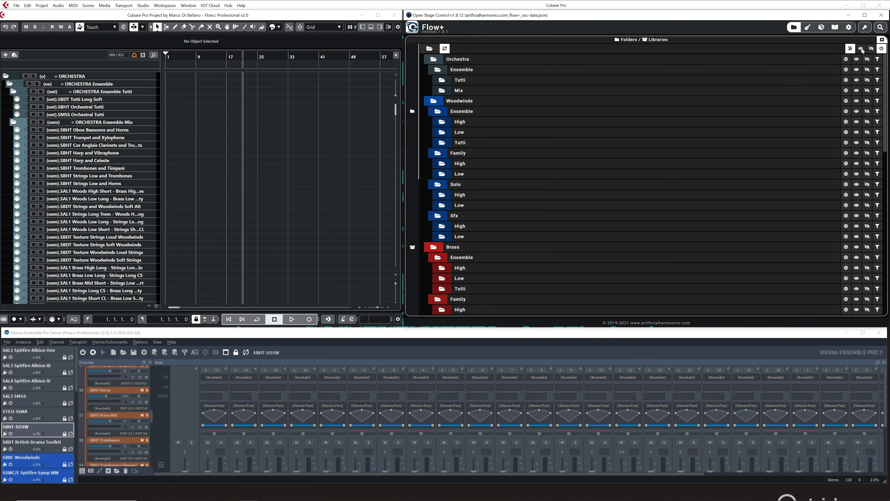
Draw a MIDI part about 25 bars long from bar 1 on the SBHT Strings Low and Trombones track, and reselect the Draw tool.
right_click(201, 125)
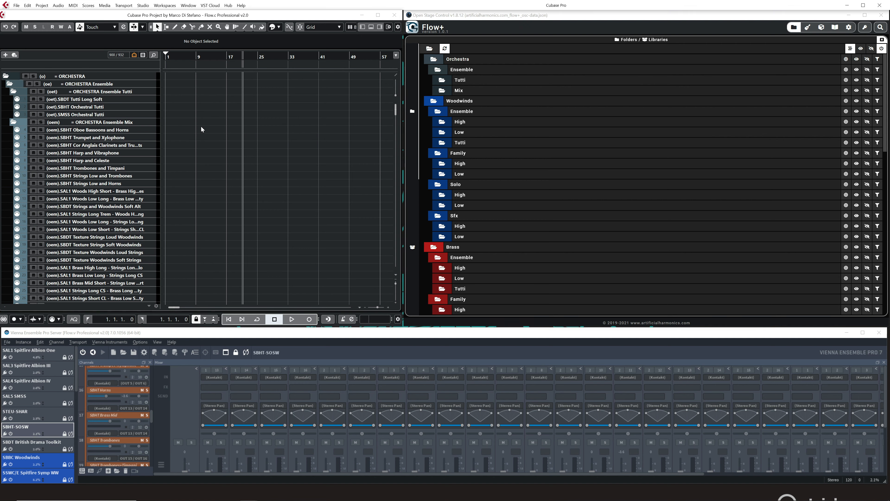
left_click(212, 127)
left_click_drag(168, 175, 263, 176)
right_click(223, 203)
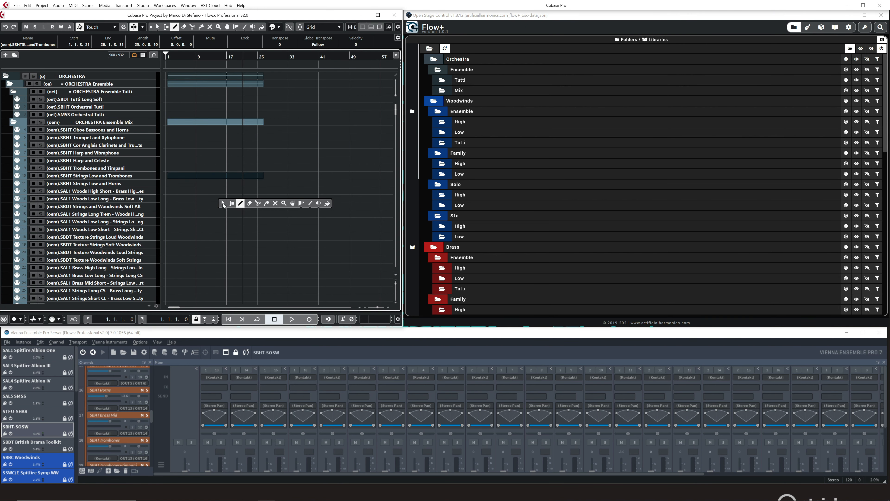
left_click(223, 203)
right_click(198, 206)
left_click(214, 207)
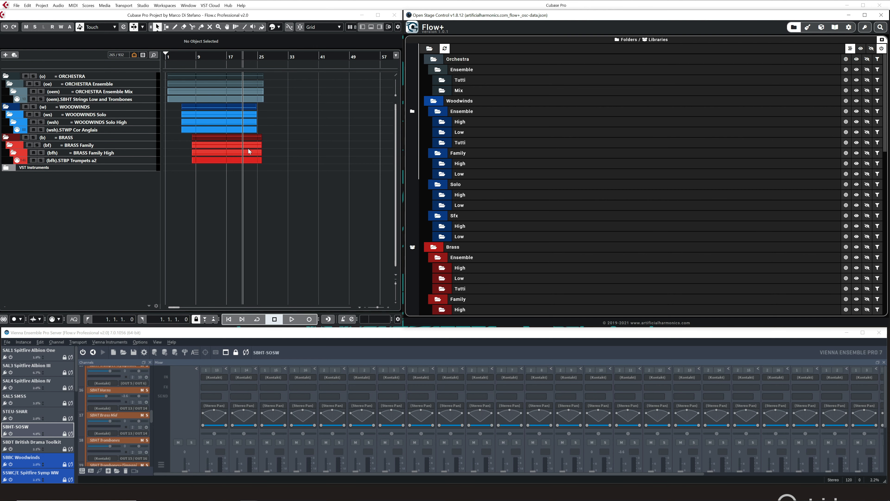
Show the Percussion Solo Wood tracks alongside the tracks containing parts, and switch to only the Percussion Solo Toys tracks.
scroll(612, 163, "down", 5)
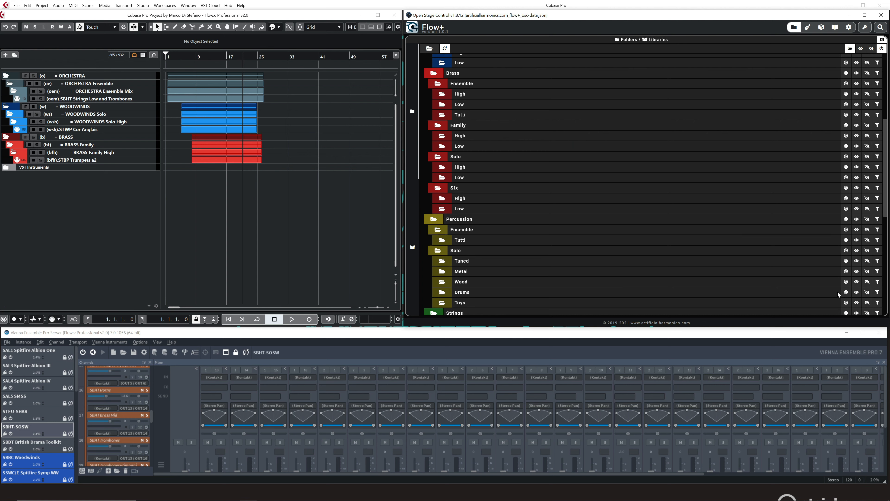
left_click(846, 283)
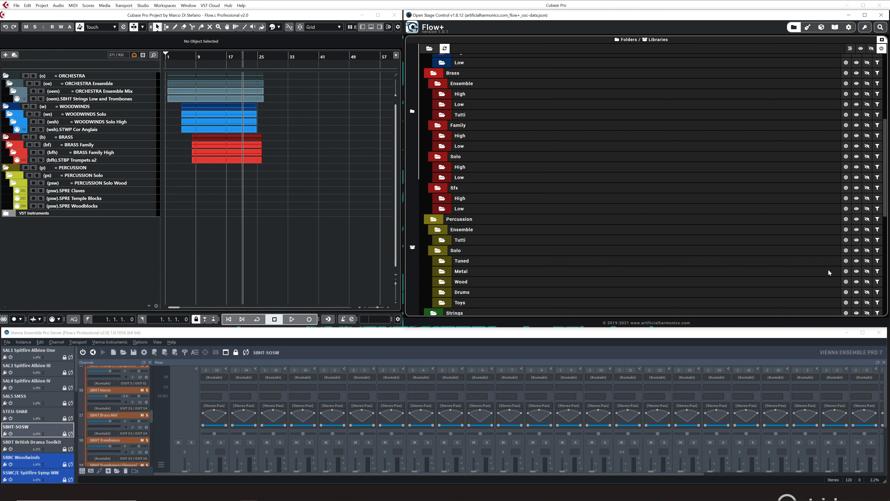
left_click(846, 302)
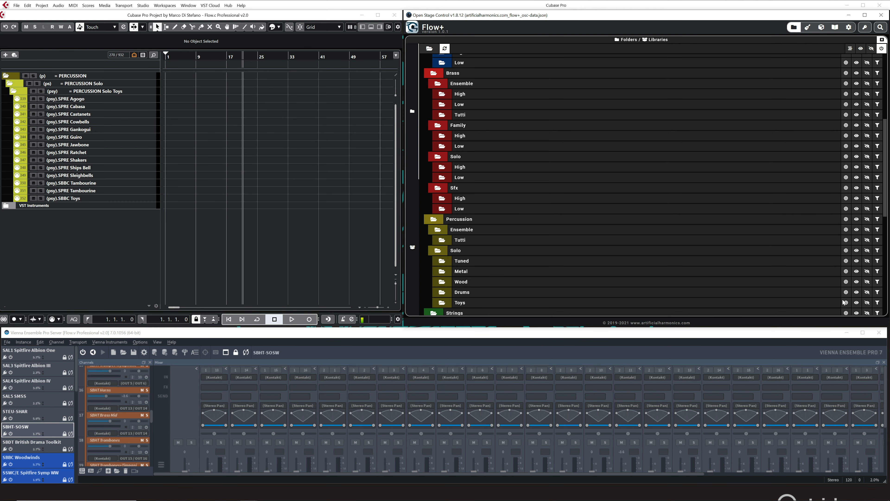
Turn on keeping tracks with parts visible, and show the Percussion Solo Toys tracks alongside them.
left_click(850, 49)
scroll(737, 154, "down", 1)
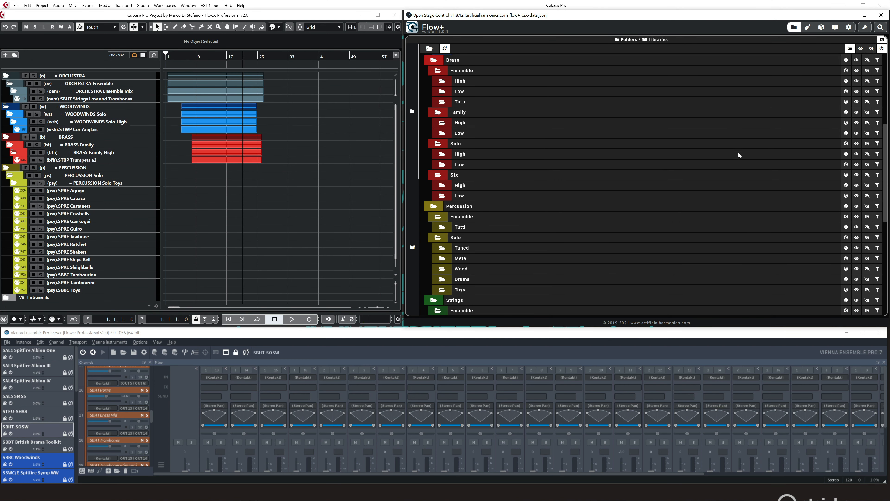
scroll(737, 155, "down", 7)
scroll(739, 175, "up", 12)
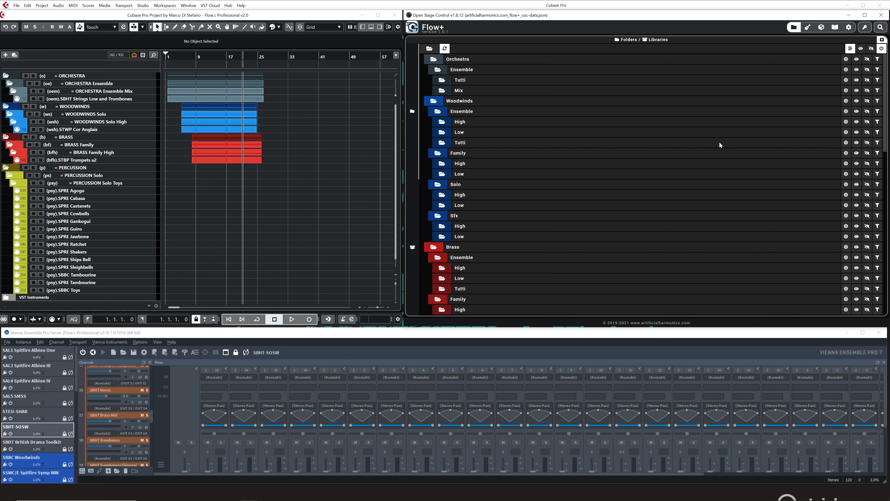
Switch to the library list and isolate the Orchestral Tools tracks while keeping tracks with parts visible.
left_click(413, 248)
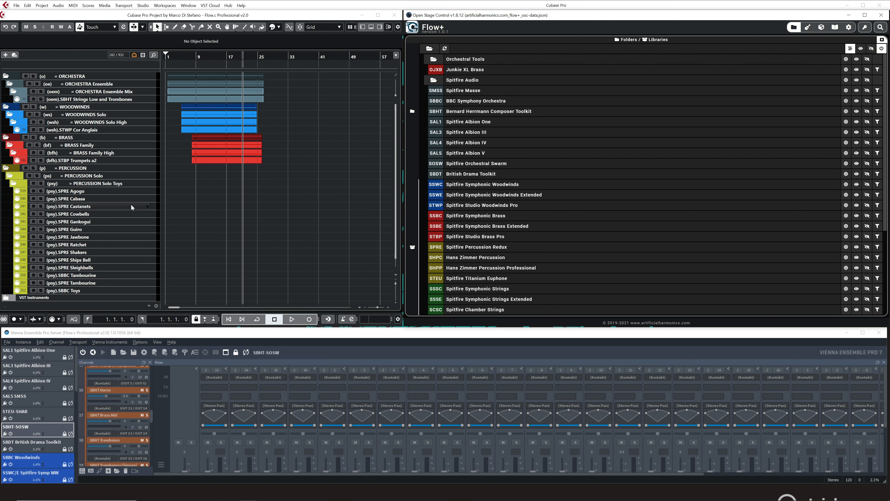
scroll(131, 209, "down", 1)
scroll(131, 209, "up", 1)
left_click(412, 111)
left_click(850, 59)
scroll(90, 158, "down", 1)
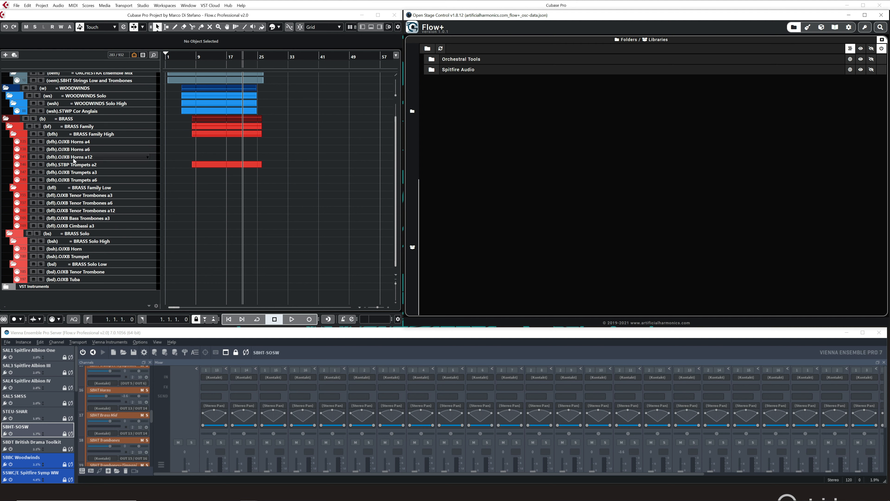
Hide the Orchestral Tools tracks and show only the Spitfire Audio tracks alongside those with parts.
left_click(861, 59)
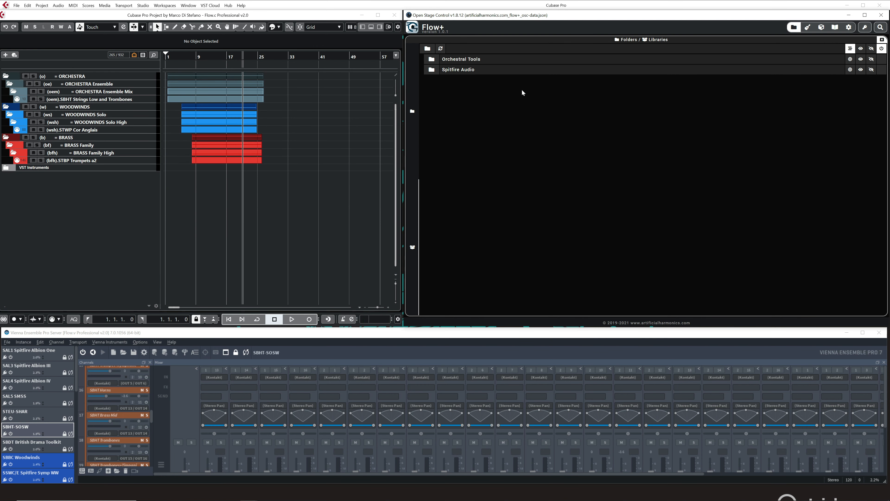
left_click(850, 70)
scroll(92, 185, "down", 10)
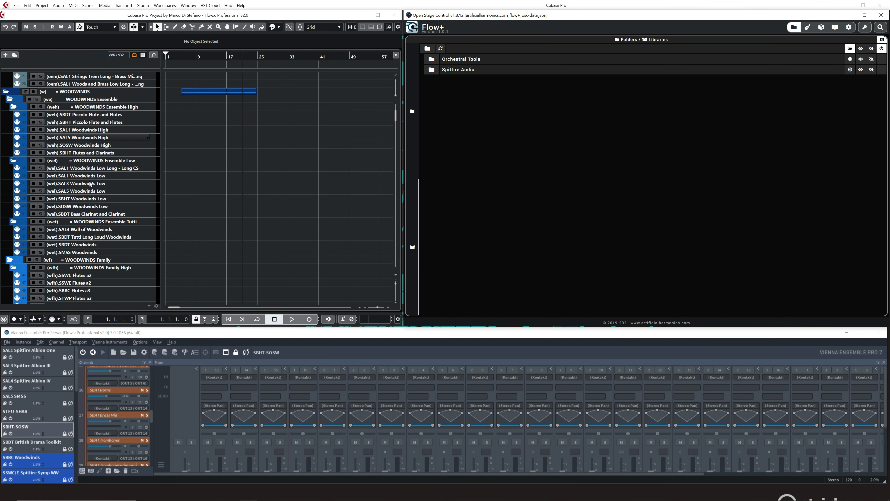
scroll(98, 214, "up", 4)
scroll(97, 235, "up", 10)
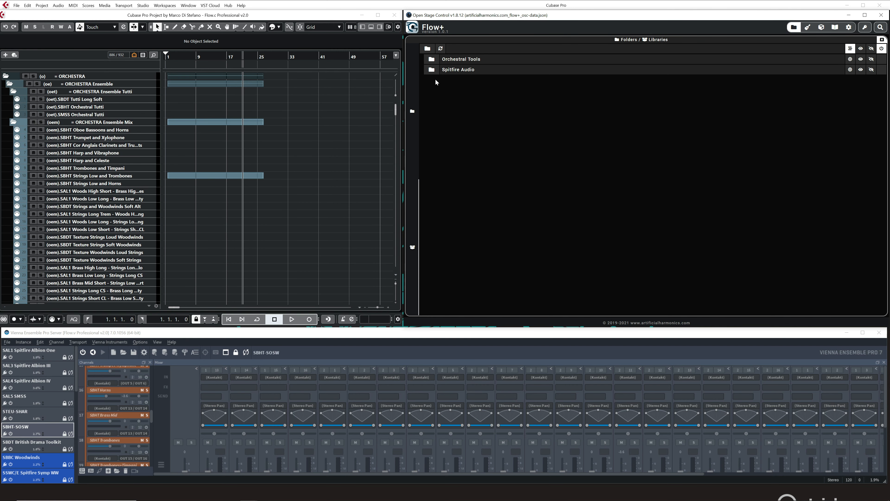
Expand the library list and isolate the Spitfire Percussion Redux tracks alongside the tracks with parts.
left_click(433, 71)
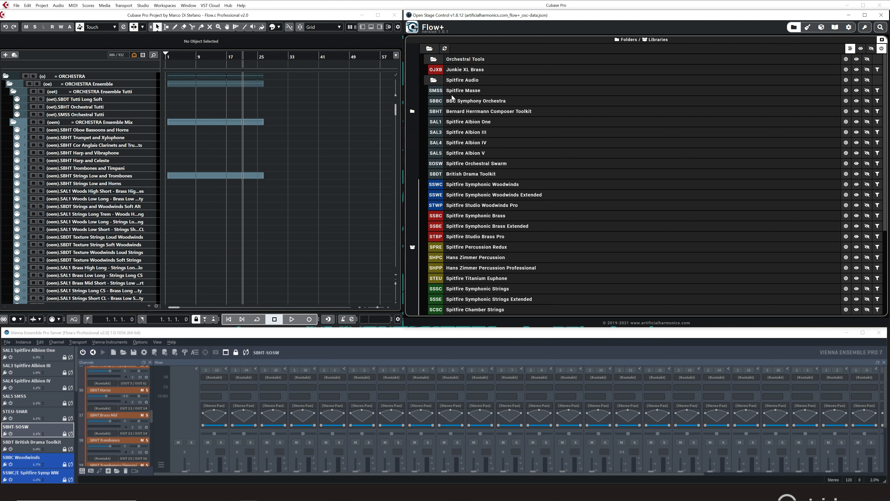
scroll(451, 96, "down", 3)
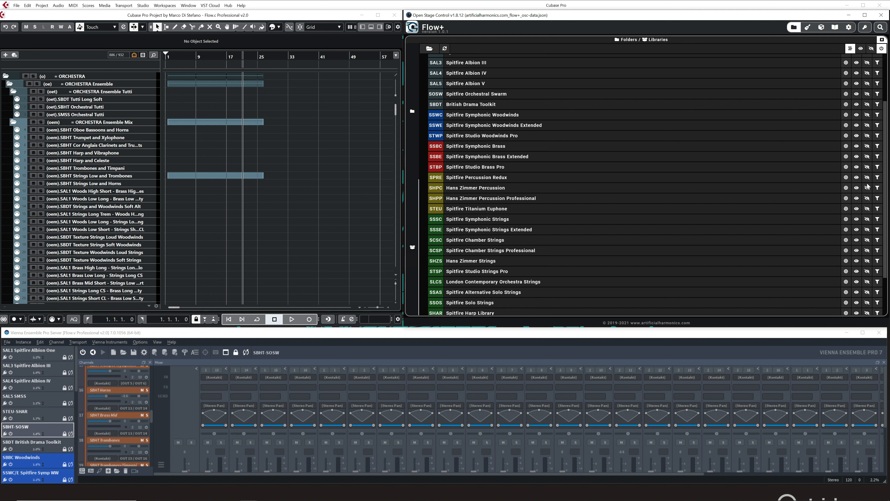
left_click(847, 178)
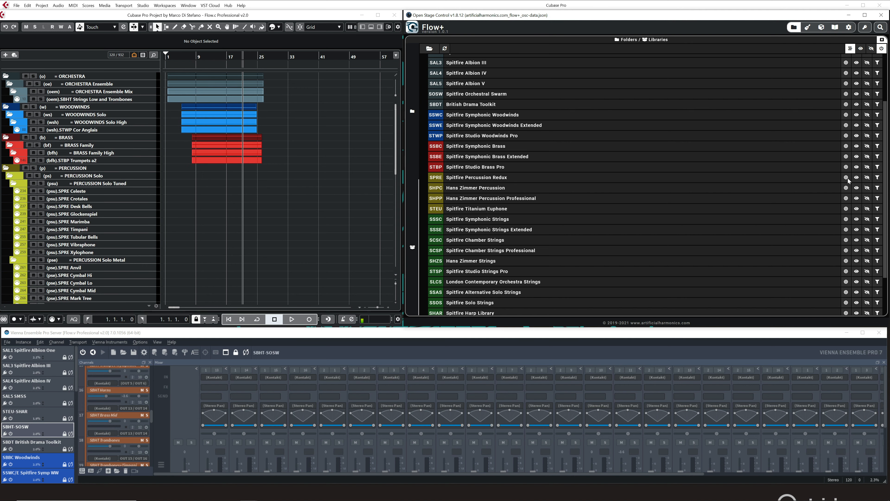
scroll(112, 111, "down", 13)
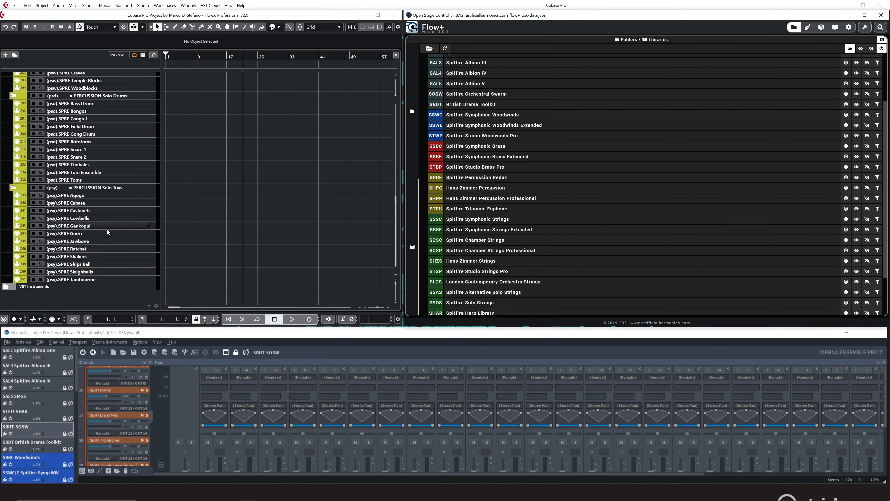
scroll(109, 236, "up", 10)
scroll(110, 238, "up", 3)
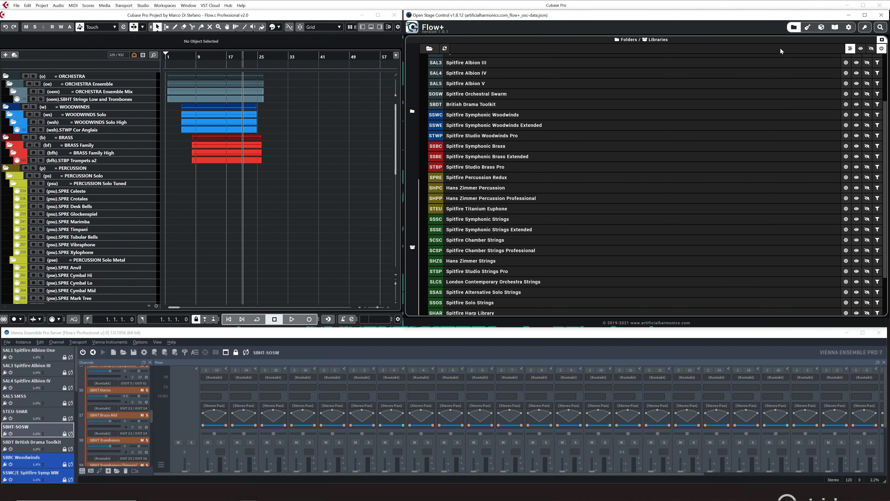
Turn off keeping tracks with parts visible, and show only the Hans Zimmer Strings tracks.
left_click(851, 52)
scroll(569, 200, "down", 3)
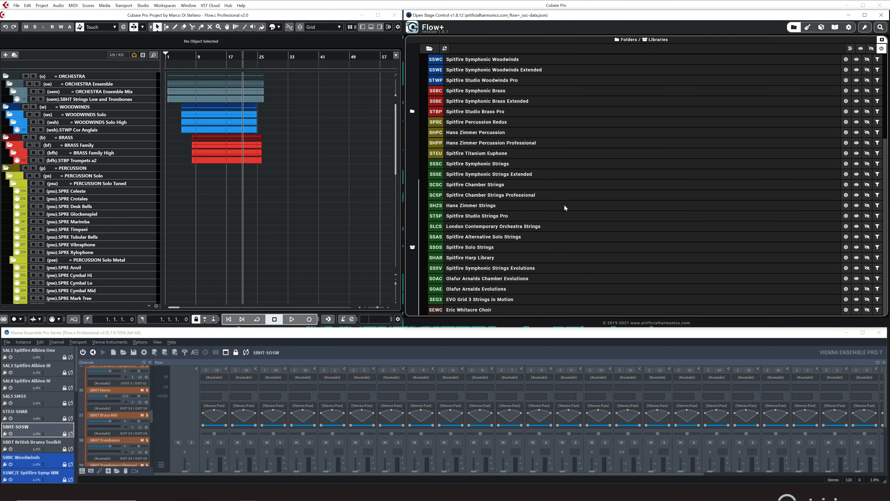
left_click(848, 206)
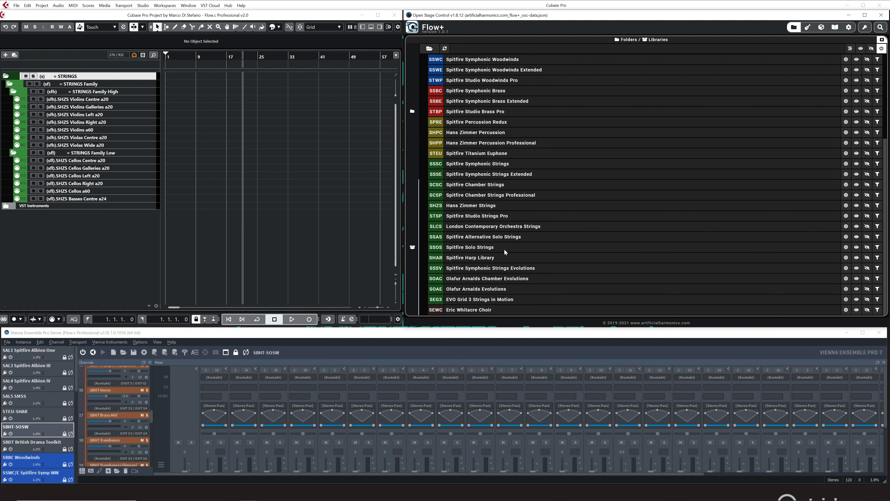
Add the Spitfire Harp Library and Olafur Arnalds Chamber Evolutions tracks, and turn keeping tracks with parts visible back on.
left_click(858, 258)
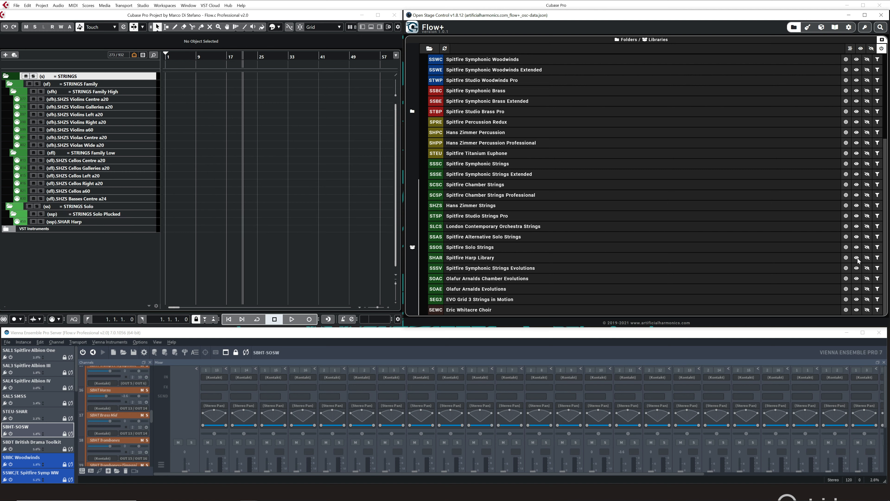
left_click(856, 279)
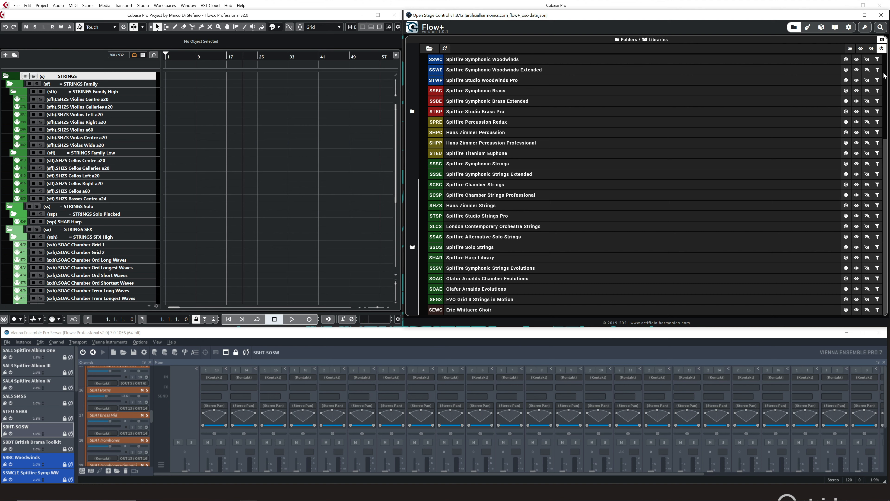
left_click(850, 50)
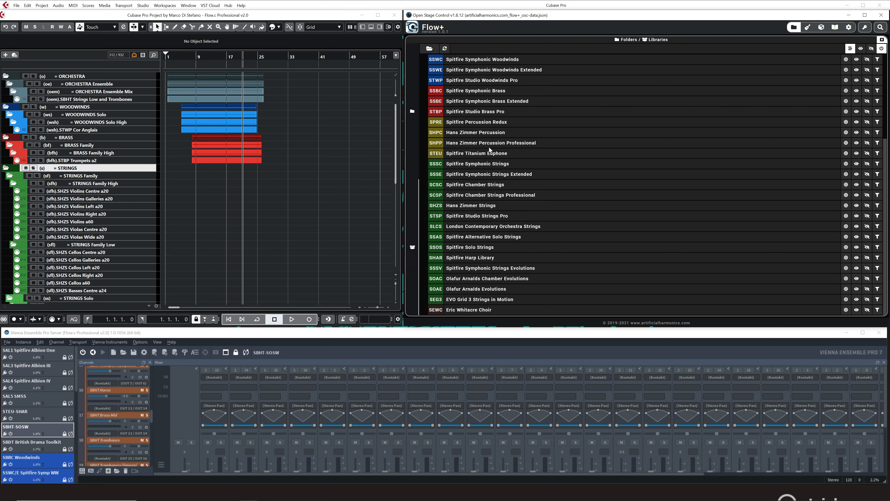
Collapse and re-expand the library folders, and turn on the list's sync option.
left_click(430, 50)
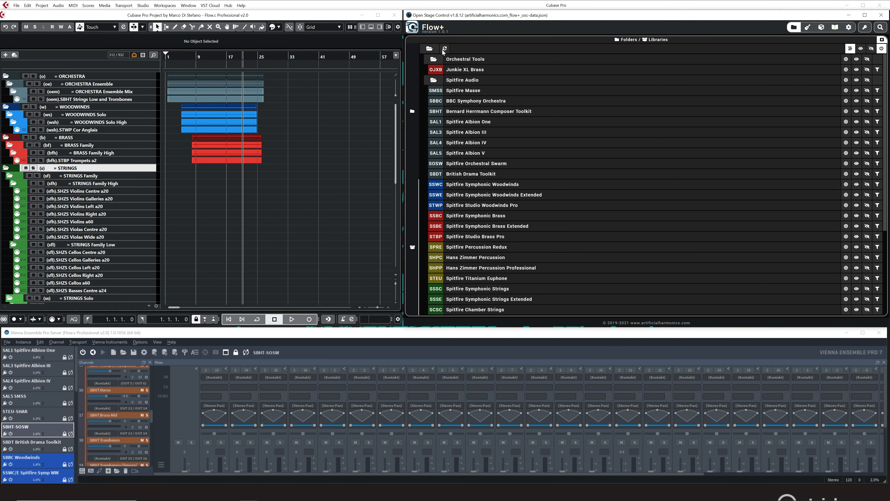
left_click(431, 50)
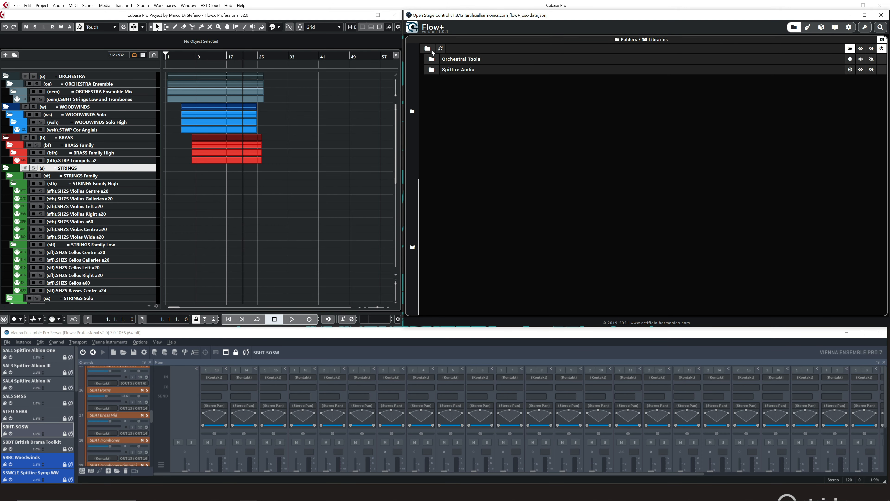
left_click(430, 50)
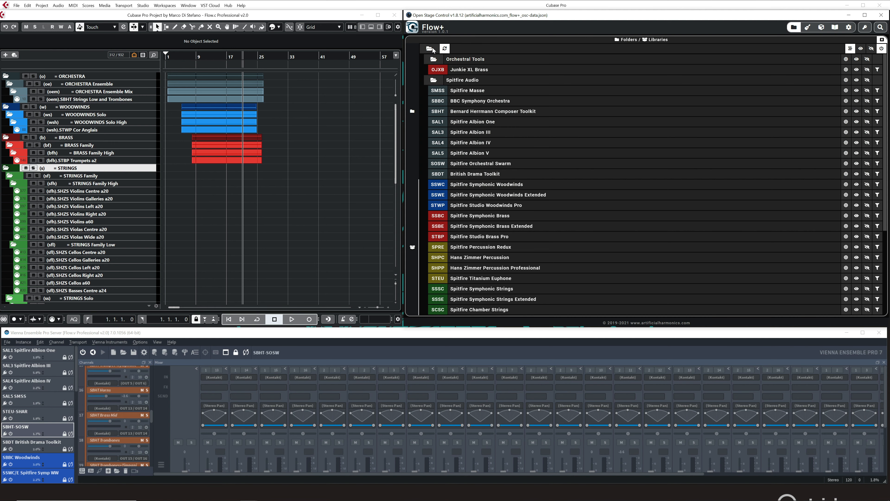
left_click(433, 48)
left_click(431, 50)
Open the Instruments module beside the Libraries module, activate it and look through its instrument list.
left_click(808, 27)
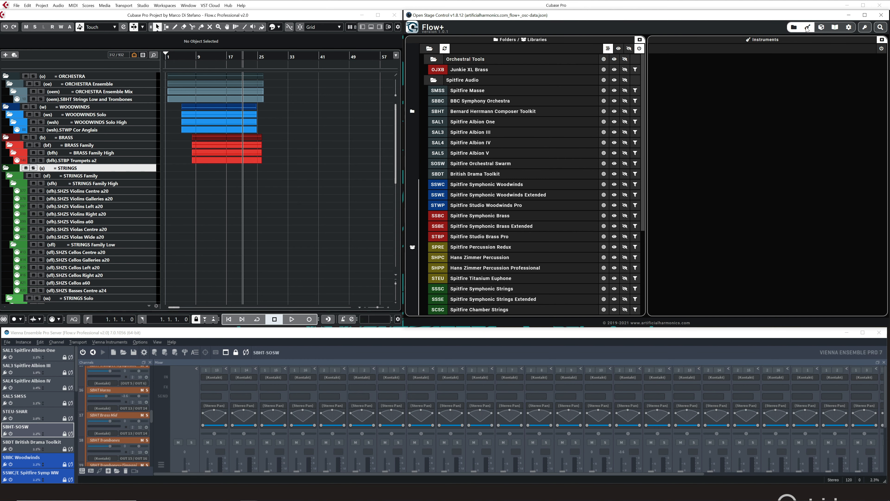
left_click(880, 49)
scroll(728, 106, "down", 8)
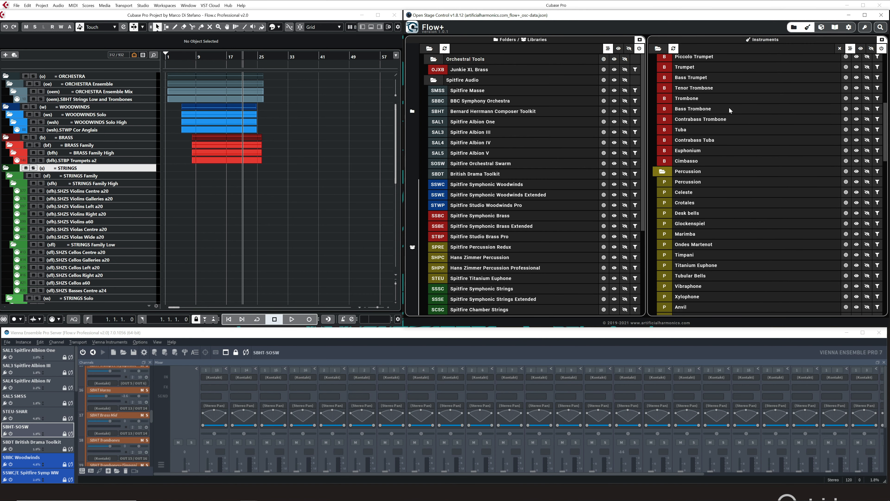
left_click_drag(887, 136, 887, 67)
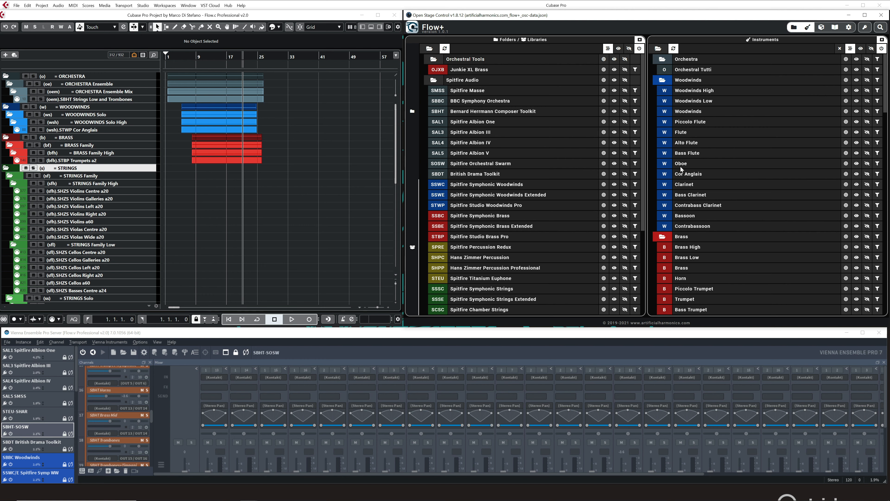
Isolate the Oboe tracks and then the Piccolo Trumpet tracks alongside those with parts, selecting the STBP Piccolo Trumpet track.
left_click(847, 163)
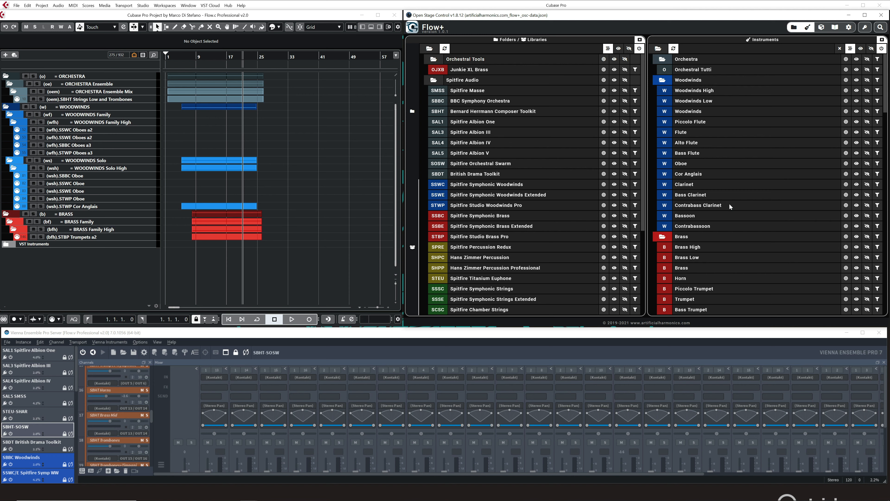
scroll(727, 206, "down", 5)
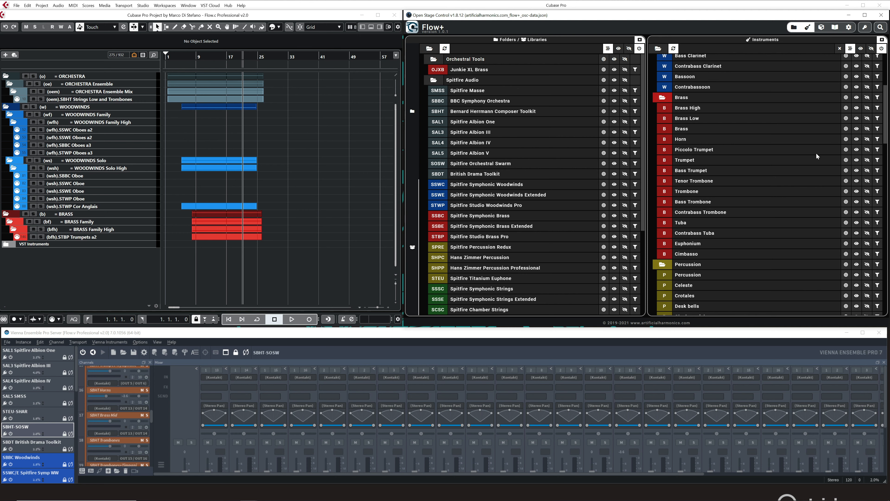
left_click(845, 150)
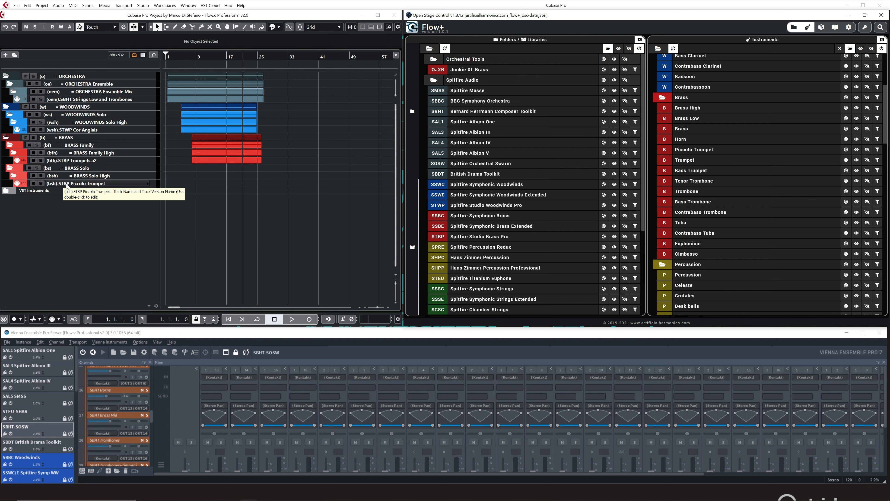
left_click(113, 184)
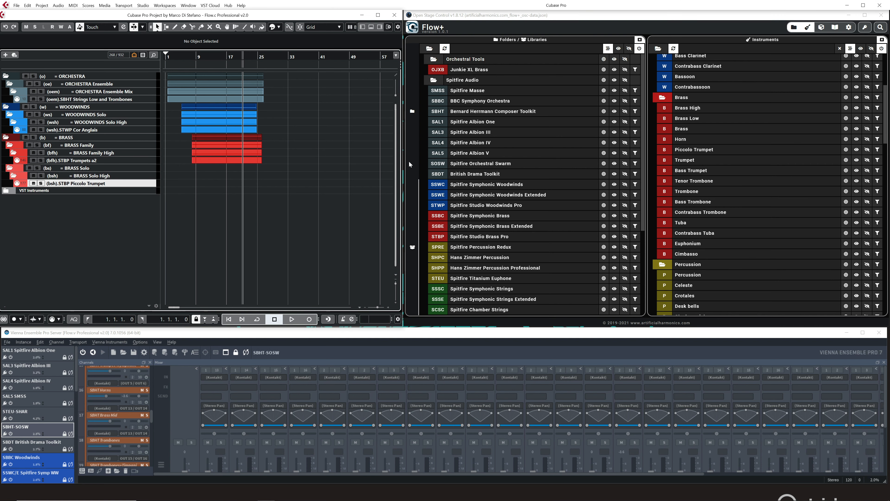
Turn off keeping tracks with parts visible, and isolate the Piccolo Trumpet tracks.
left_click(849, 50)
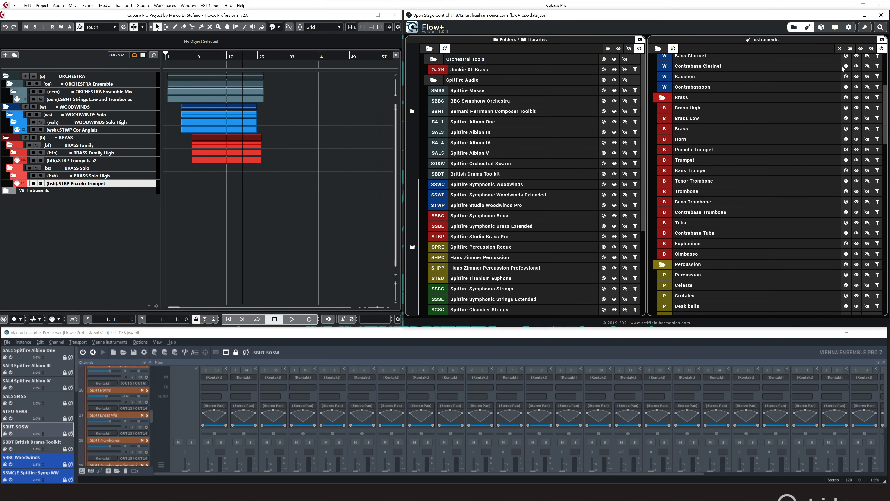
left_click(846, 151)
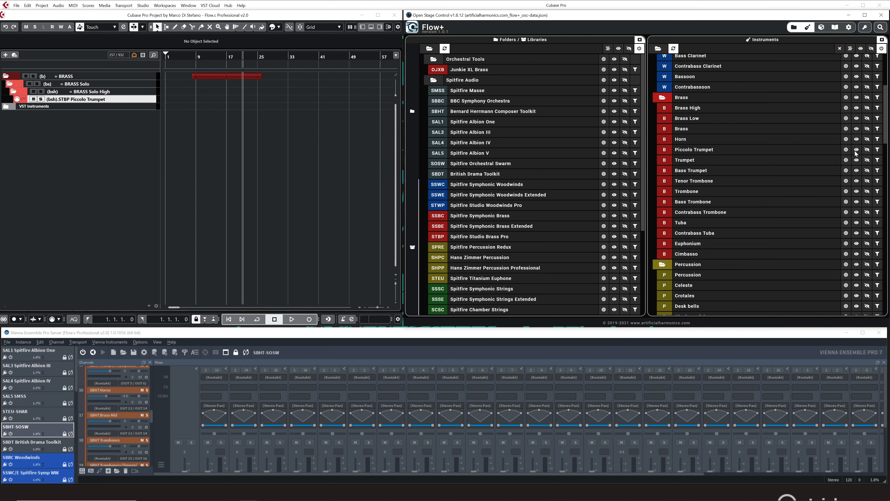
Add the Trumpet, Tenor Trombone and Trombone tracks to the view, and hide the trombone tracks again.
left_click(855, 151)
left_click(855, 160)
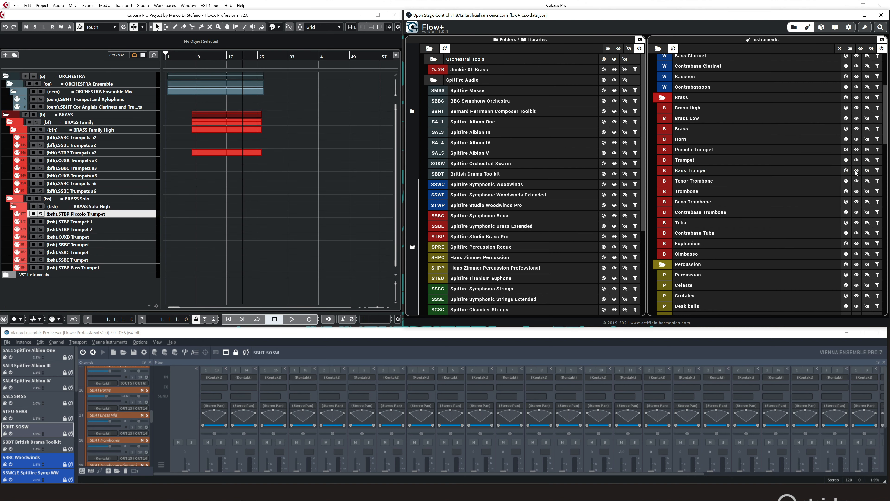
left_click(856, 181)
left_click(856, 192)
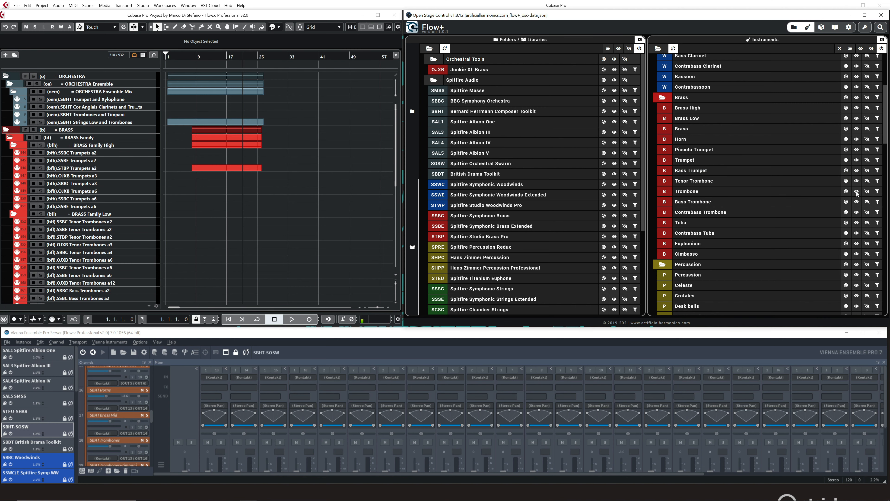
left_click(866, 192)
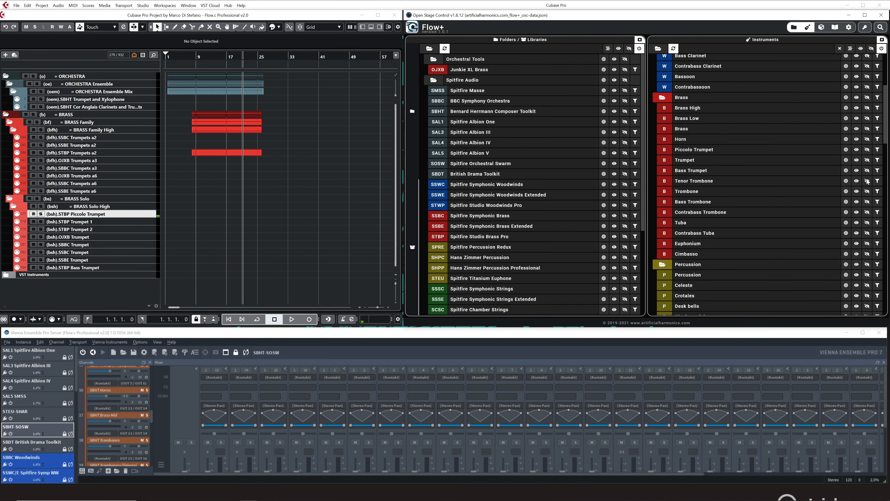
Look through the whole instrument list, make every track visible and collapse the Orchestra folder.
scroll(848, 160, "down", 5)
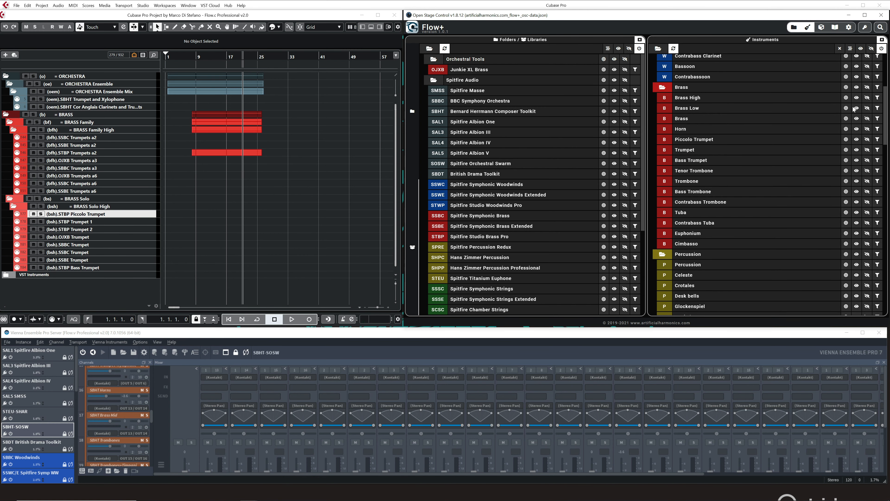
scroll(849, 159, "down", 8)
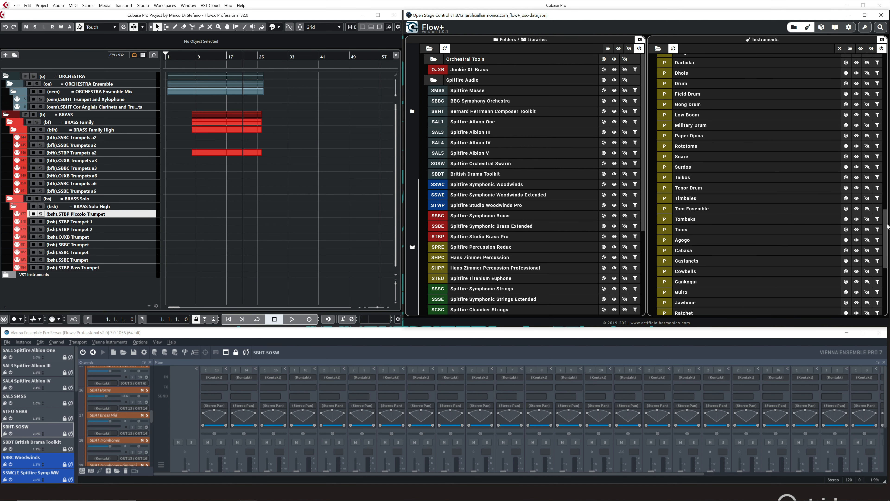
scroll(881, 260, "down", 3)
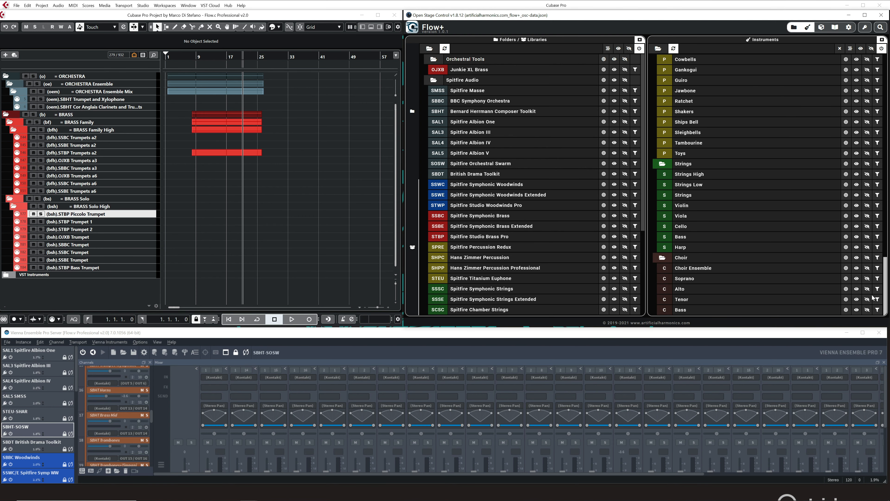
scroll(869, 284, "up", 15)
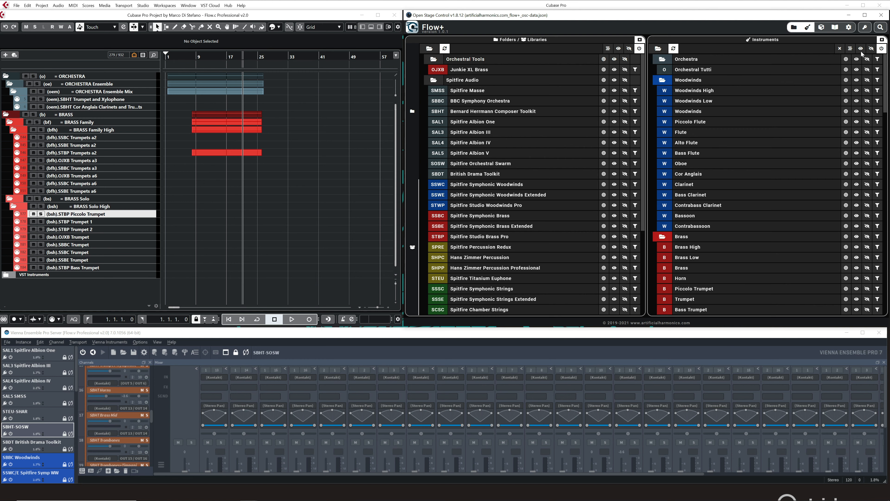
left_click(662, 80)
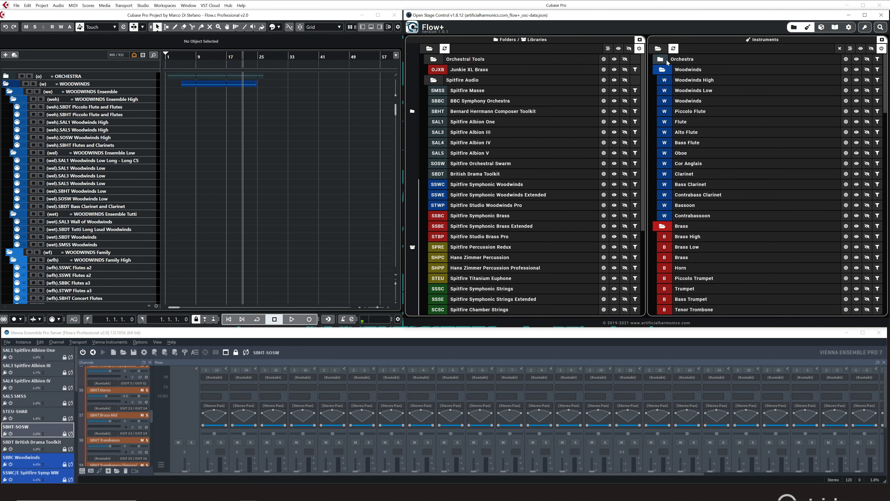
Collapse the Woodwinds, Brass and Percussion folders from the Instruments module.
left_click(663, 70)
left_click(662, 80)
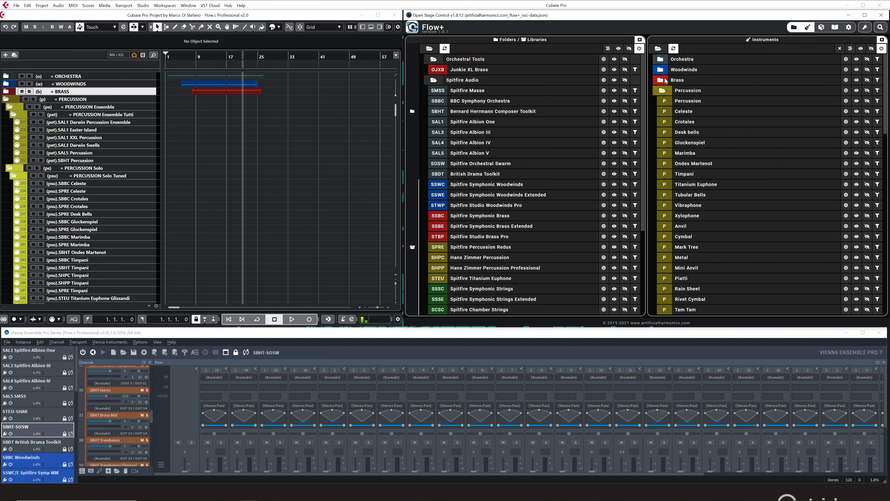
left_click(662, 90)
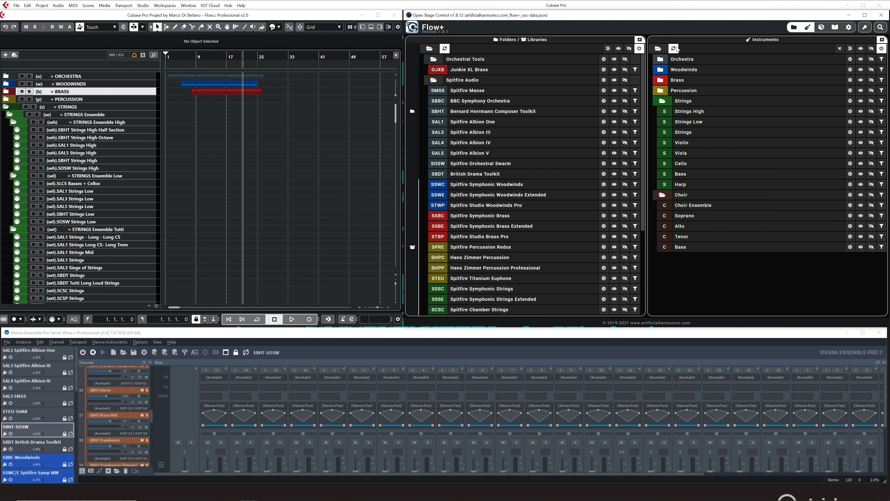
Expand the Percussion folder in the Instruments list with folder syncing off, and collapse and re-expand all folders with syncing on.
left_click(676, 46)
left_click(664, 91)
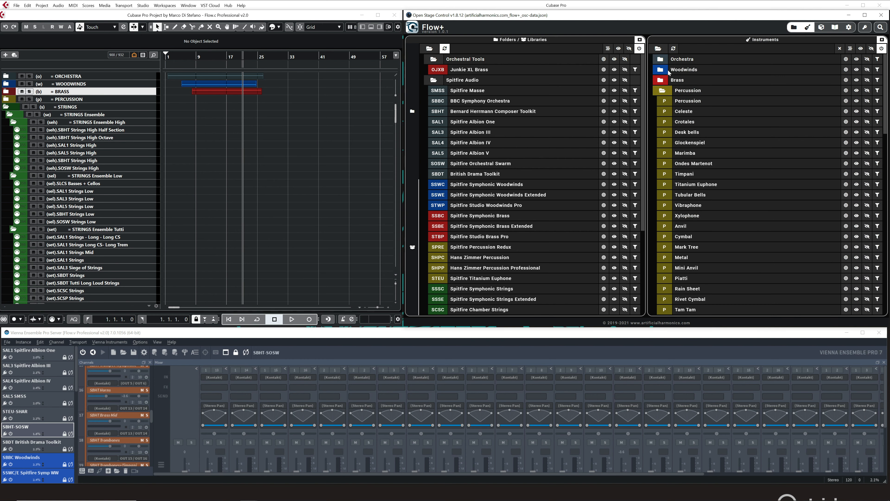
left_click(657, 49)
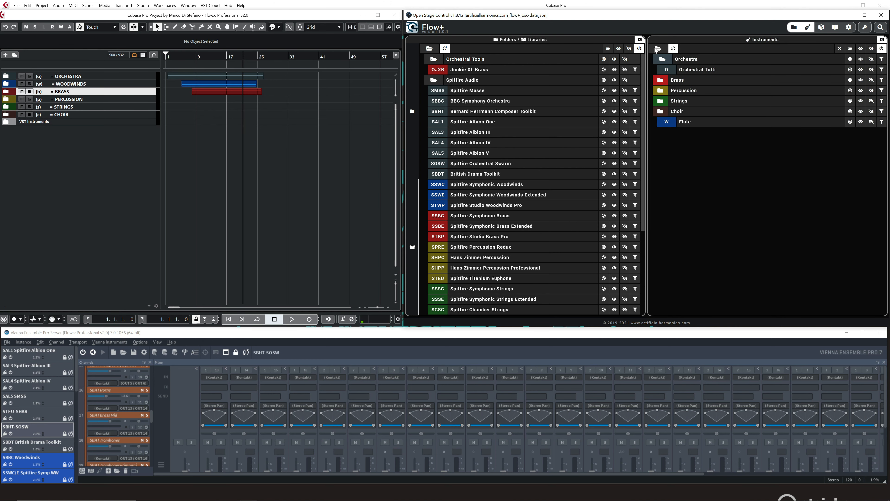
left_click(657, 48)
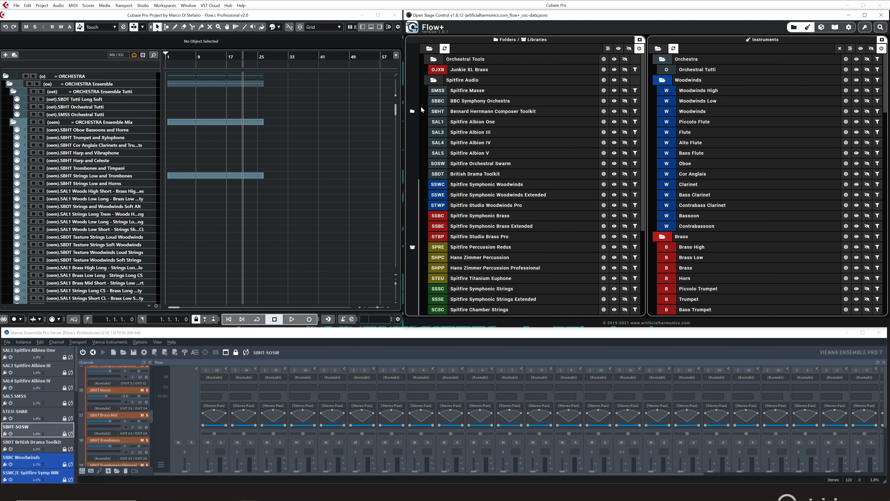
Filter the Instruments module by the Spitfire Symphonic Woodwinds library and isolate its Flute tracks.
left_click(414, 110)
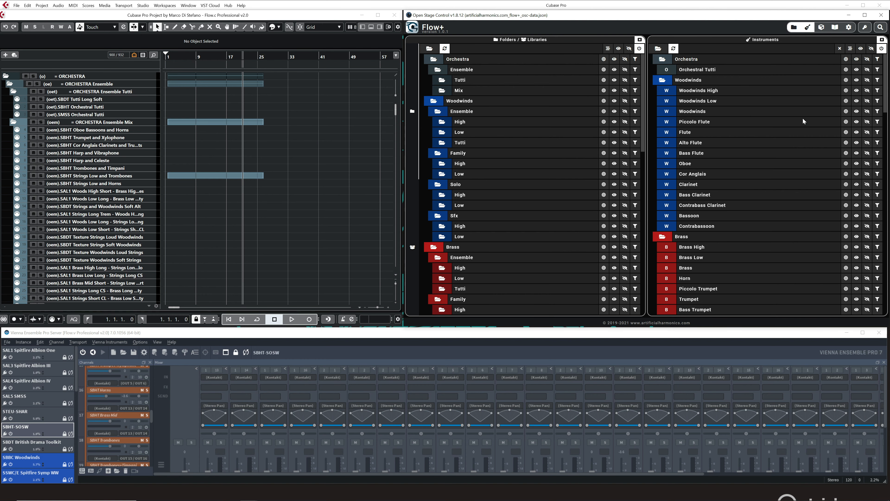
left_click(414, 221)
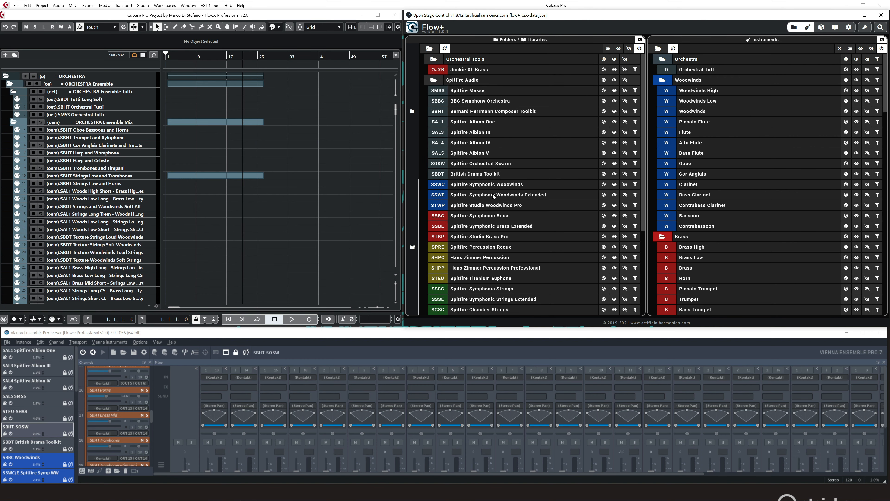
scroll(487, 191, "down", 2)
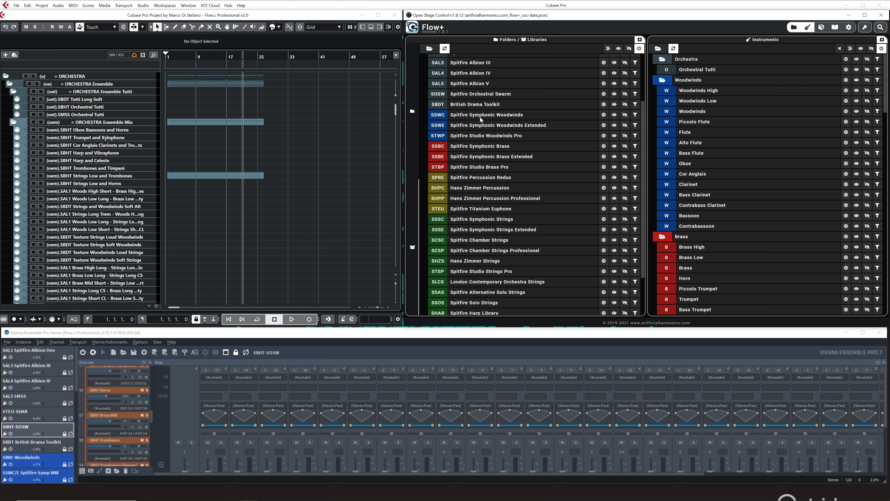
left_click(636, 115)
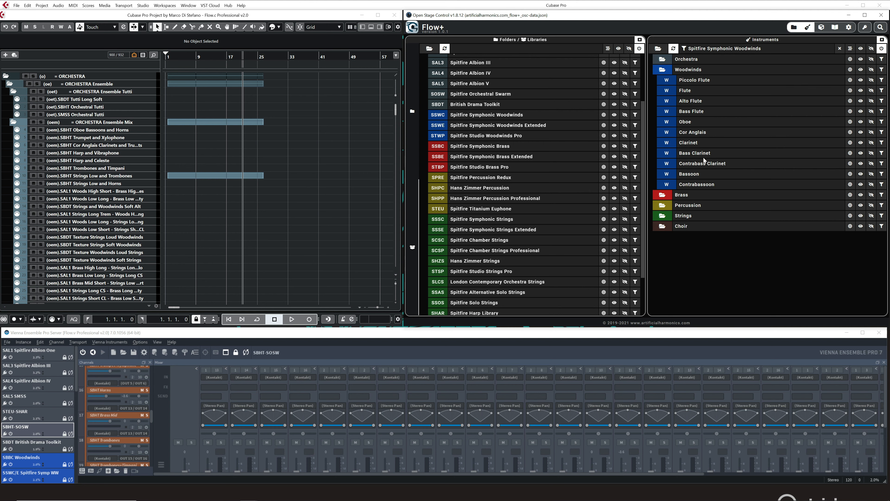
left_click(848, 91)
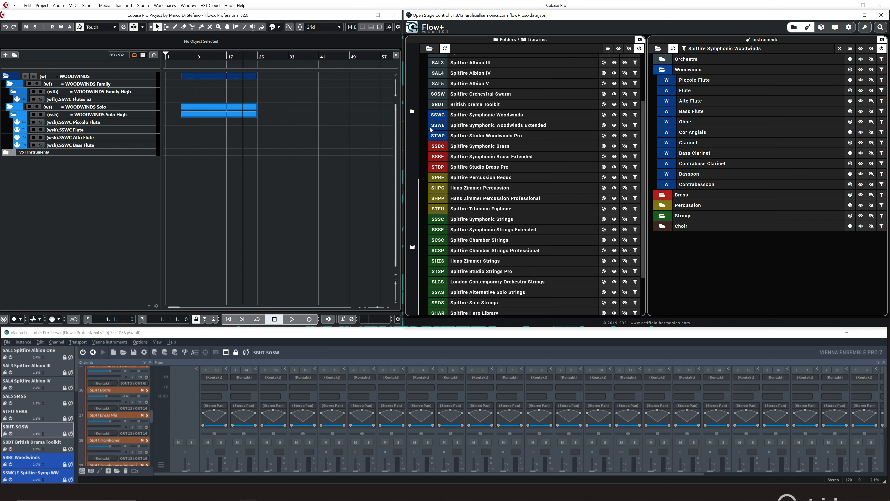
Clear the library filter from the Instruments module and filter it by the Woodwinds folder instead.
left_click(412, 113)
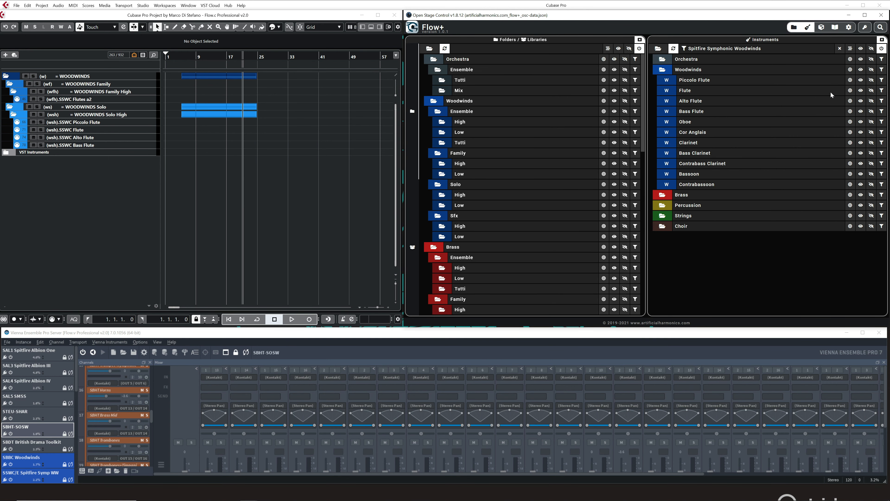
left_click(841, 49)
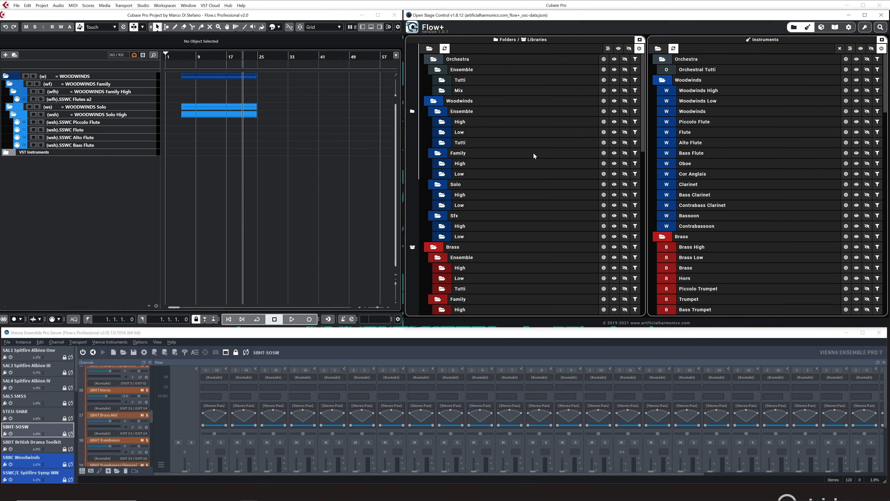
scroll(522, 151, "down", 3)
scroll(519, 152, "up", 3)
left_click(635, 101)
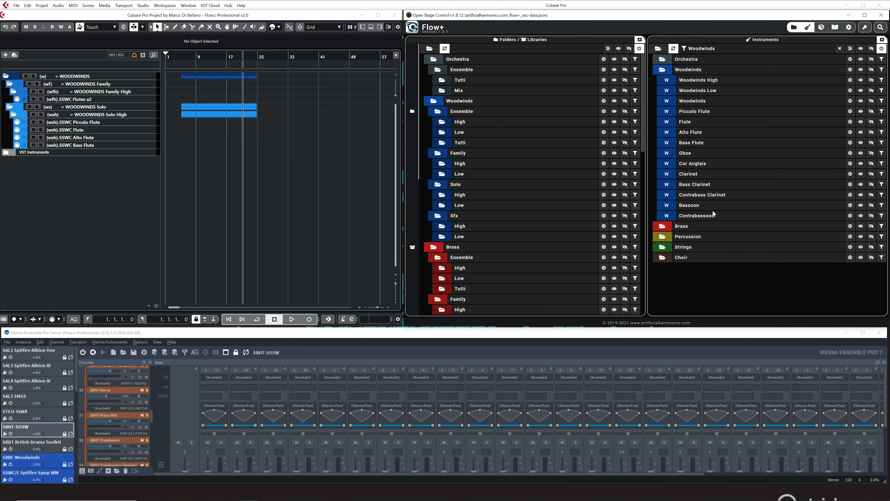
Isolate the Piccolo Flute tracks, and isolate them again with the Spitfire Studio Woodwinds Pro library added to the Woodwinds filter.
left_click(413, 223)
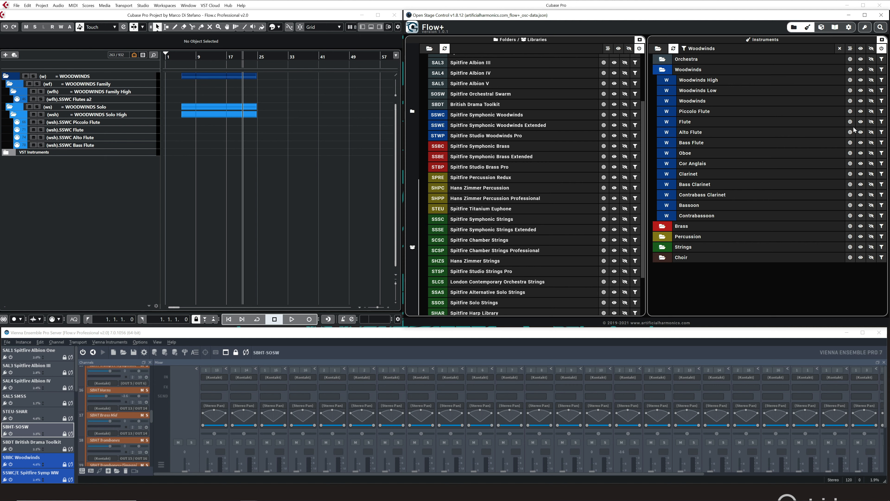
left_click(850, 112)
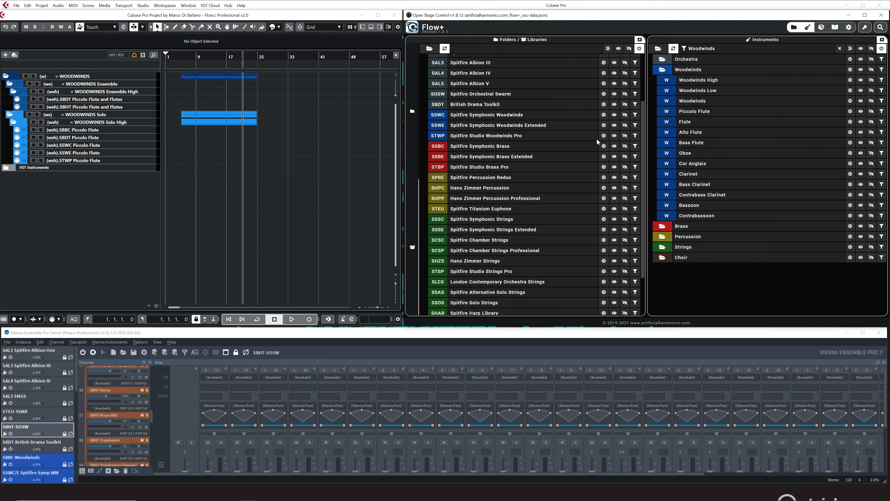
left_click(635, 135)
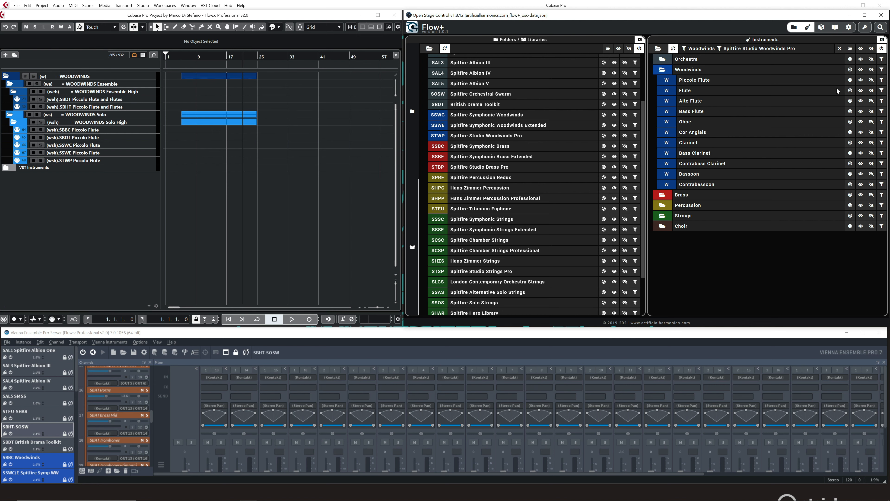
left_click(850, 80)
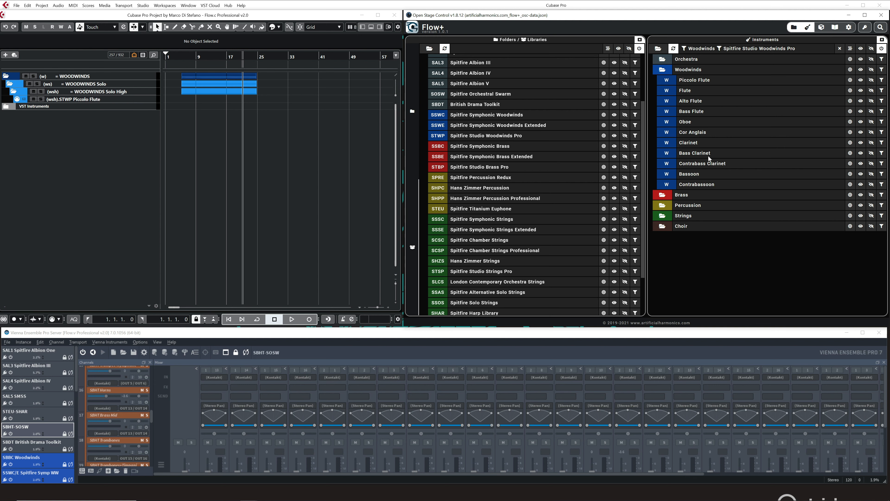
Clear the instrument filters, and open and activate the Midi Tracks module beside the other two modules.
left_click(840, 48)
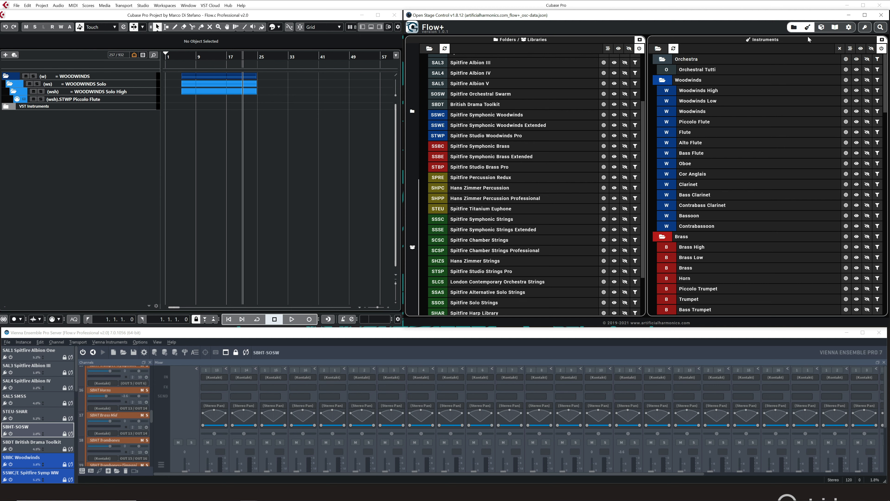
left_click(819, 28)
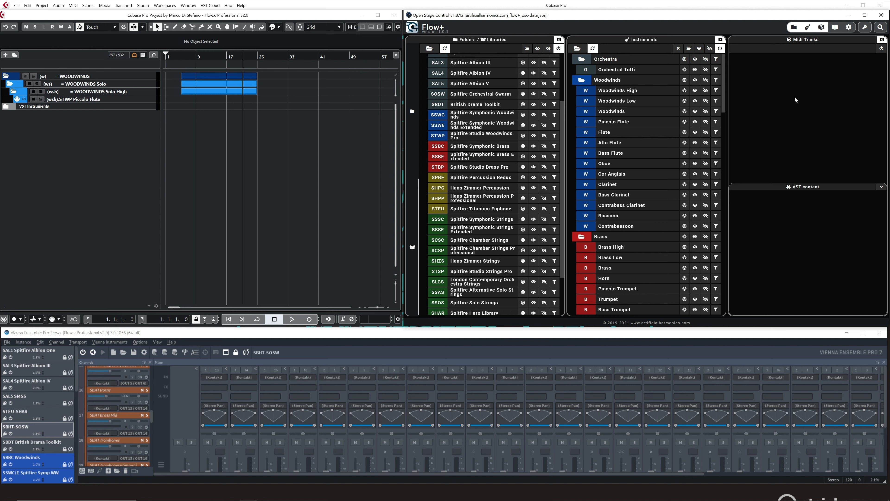
left_click(882, 49)
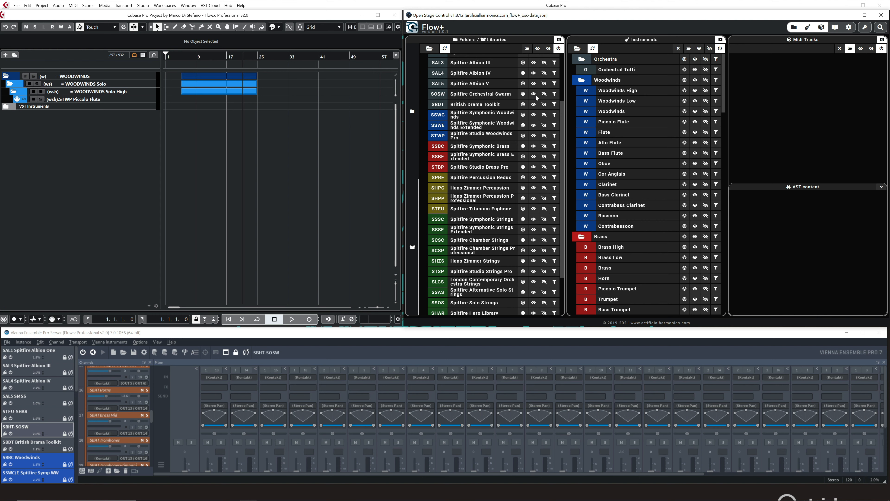
Filter the instruments and MIDI tracks by Spitfire Studio Woodwinds Pro, and narrow the MIDI tracks to the Oboe instrument.
left_click(412, 110)
left_click(554, 136)
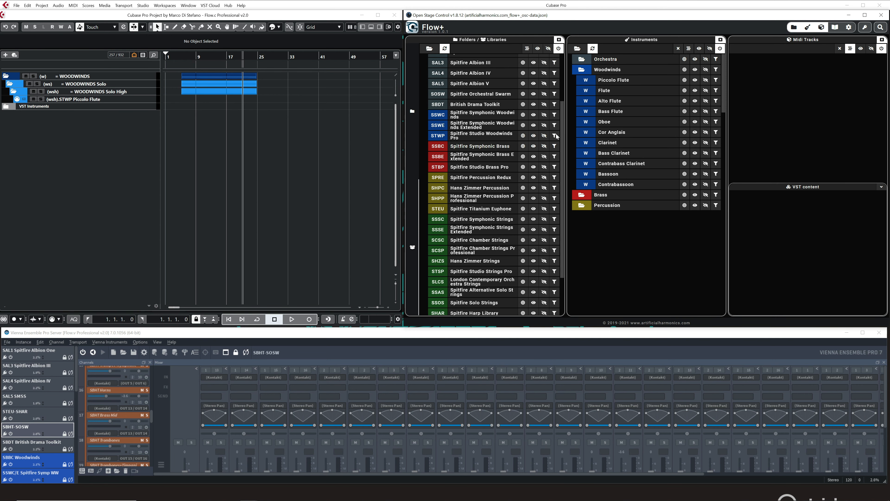
scroll(883, 106, "down", 3)
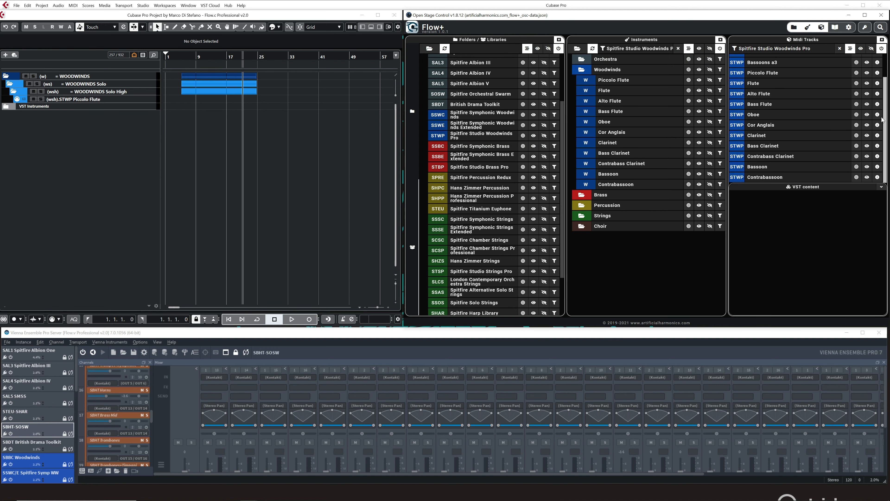
scroll(883, 120, "up", 3)
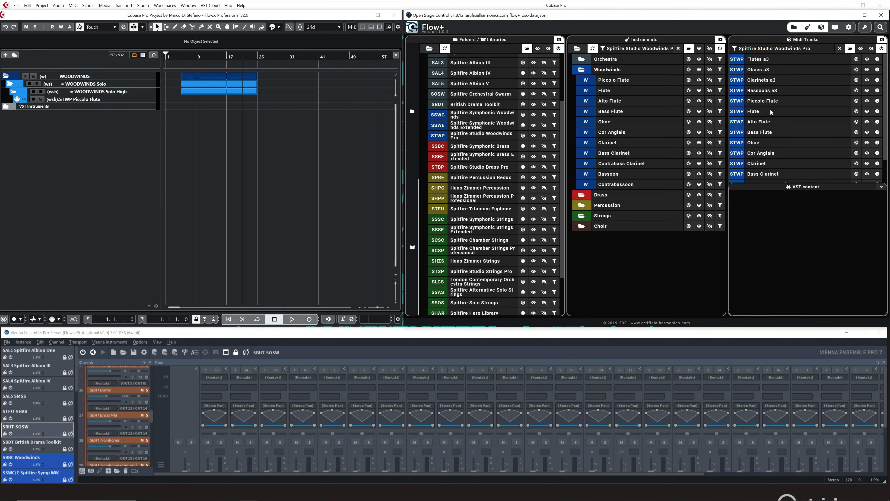
scroll(883, 106, "down", 3)
scroll(883, 105, "up", 3)
left_click(721, 121)
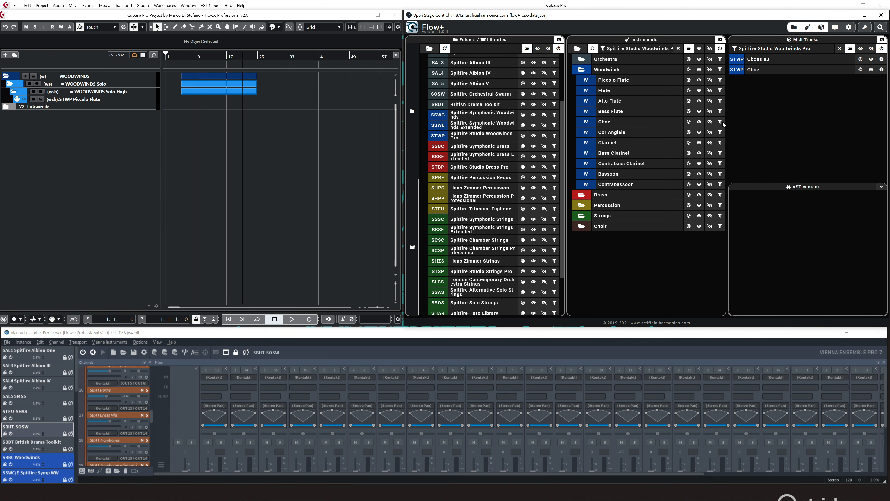
Close the Folders / Libraries module and isolate the STWP Oboe track, followed by the STWP Oboes a3 track.
left_click(558, 39)
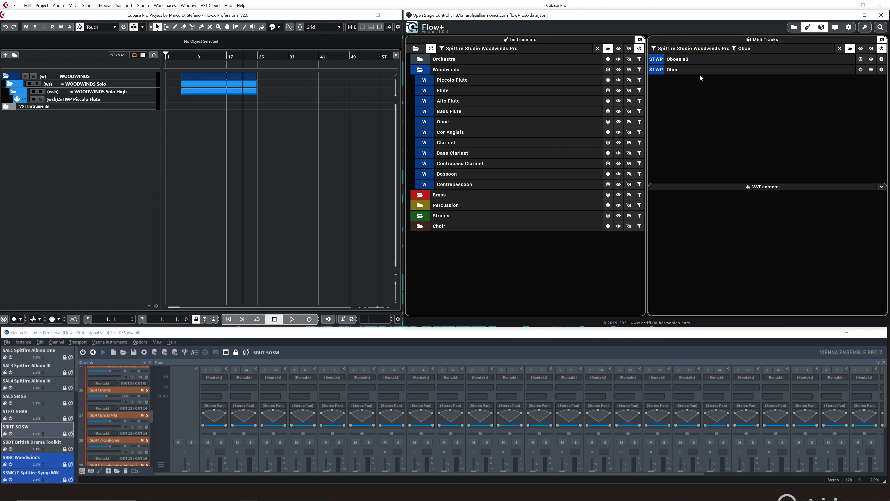
left_click(861, 69)
left_click(153, 99)
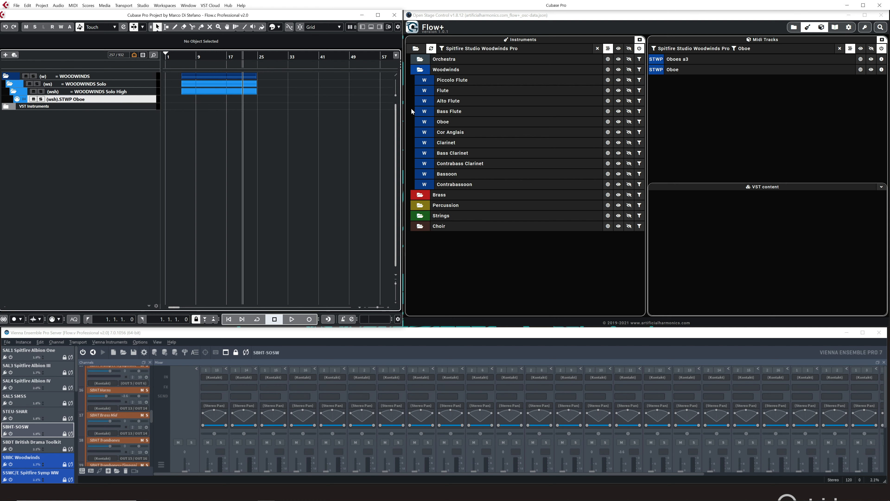
left_click(861, 59)
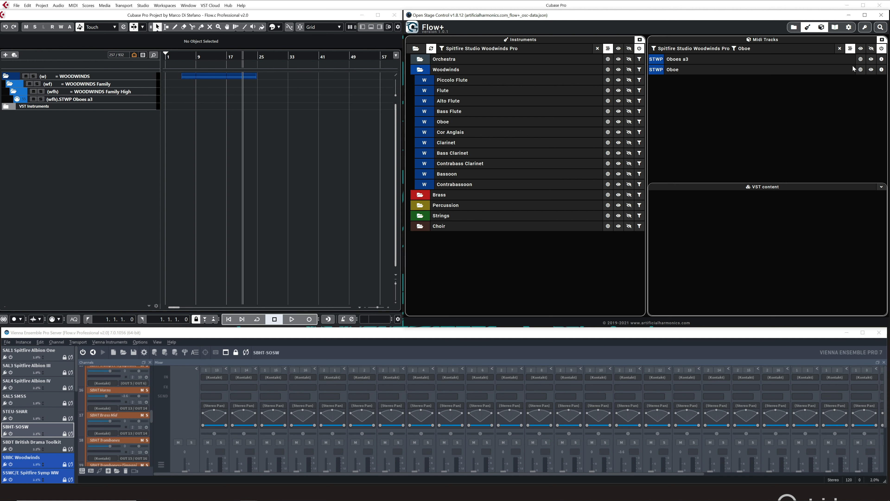
Open the VST content of the STWP Oboe track and examine its articulations, faders and microphones.
left_click(881, 70)
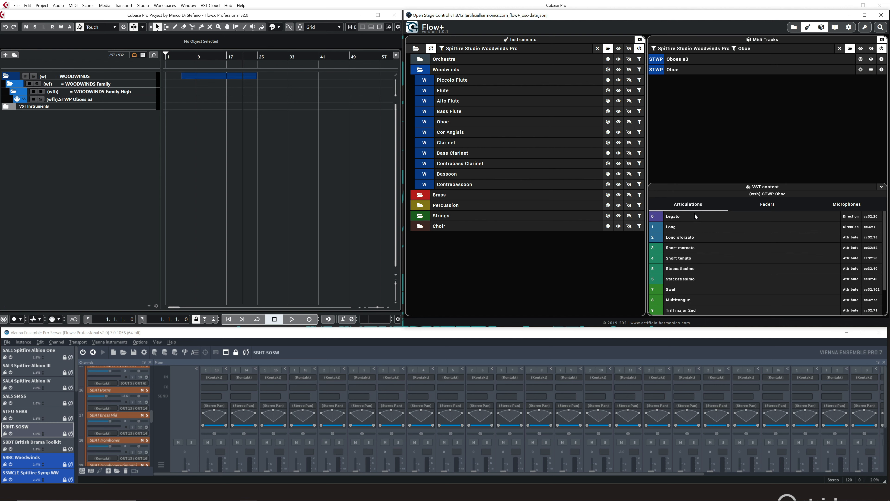
left_click_drag(885, 223, 881, 251)
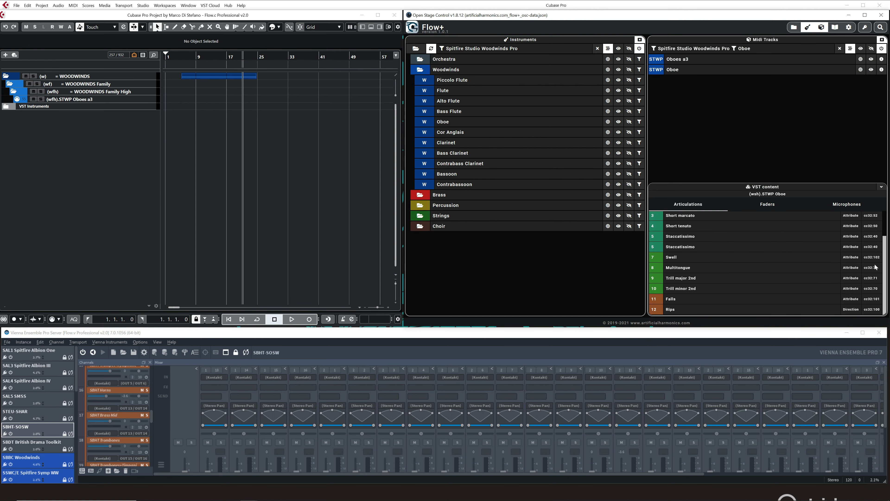
scroll(874, 252, "up", 3)
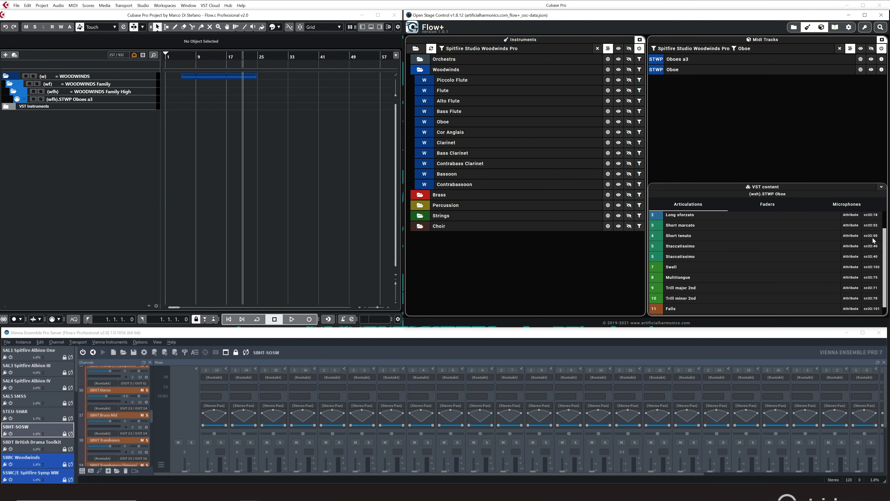
left_click(767, 204)
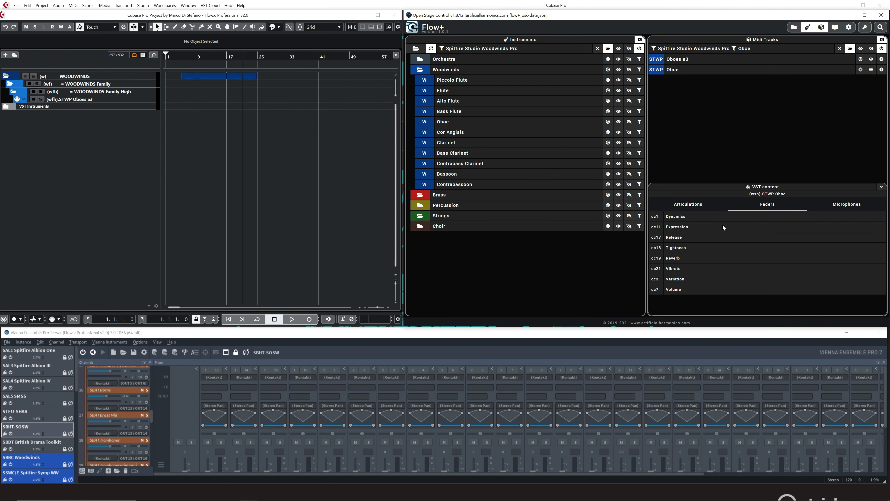
left_click(813, 206)
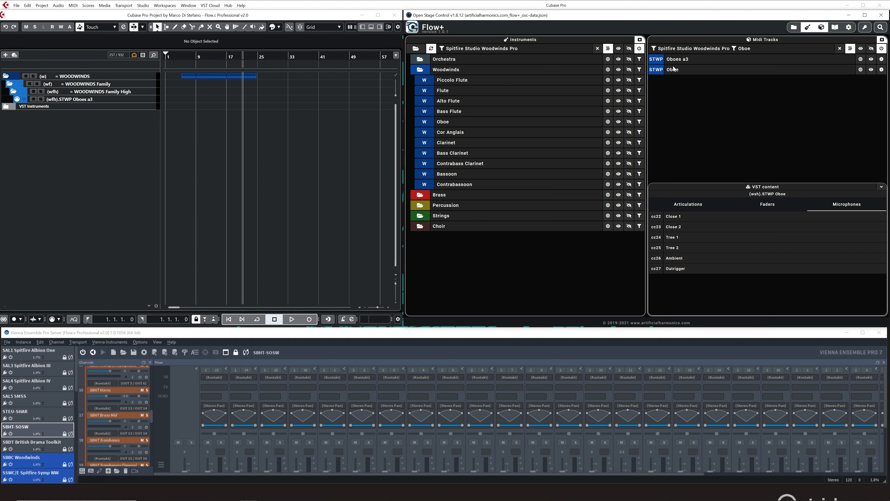
left_click(699, 207)
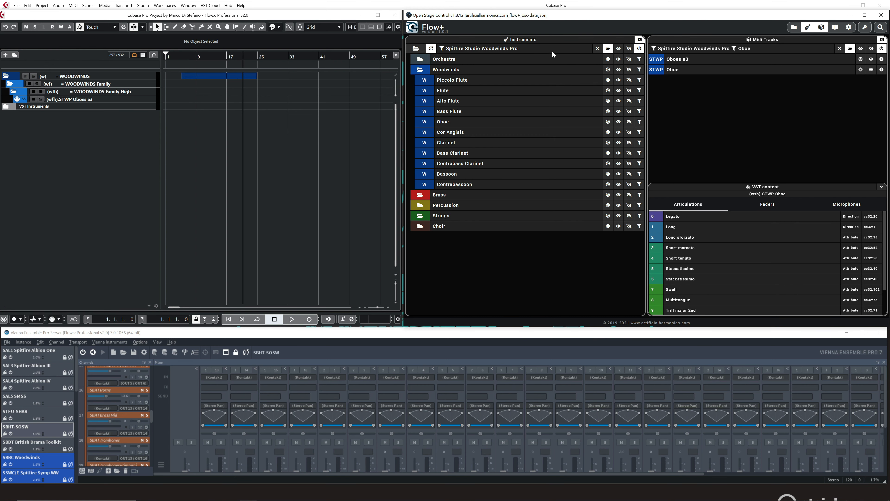
Close the Instruments module and reopen the Folders / Libraries module beside the Midi Tracks module.
left_click(639, 40)
left_click(794, 28)
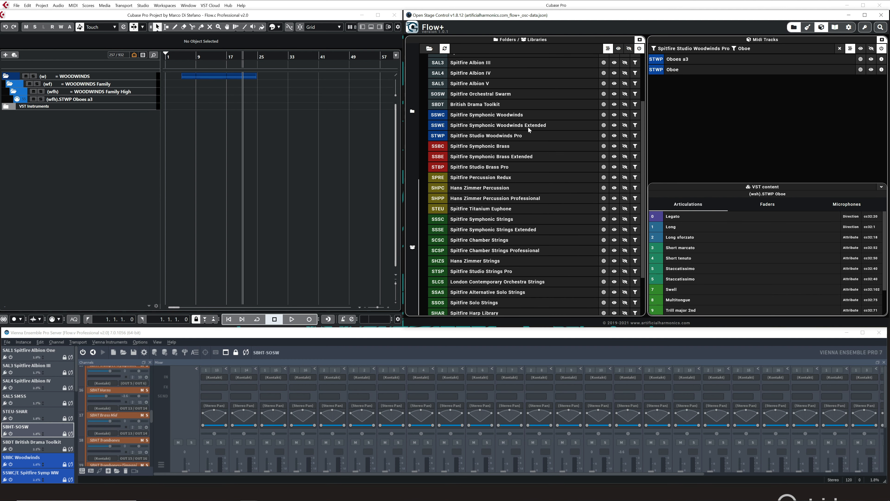
scroll(517, 140, "up", 2)
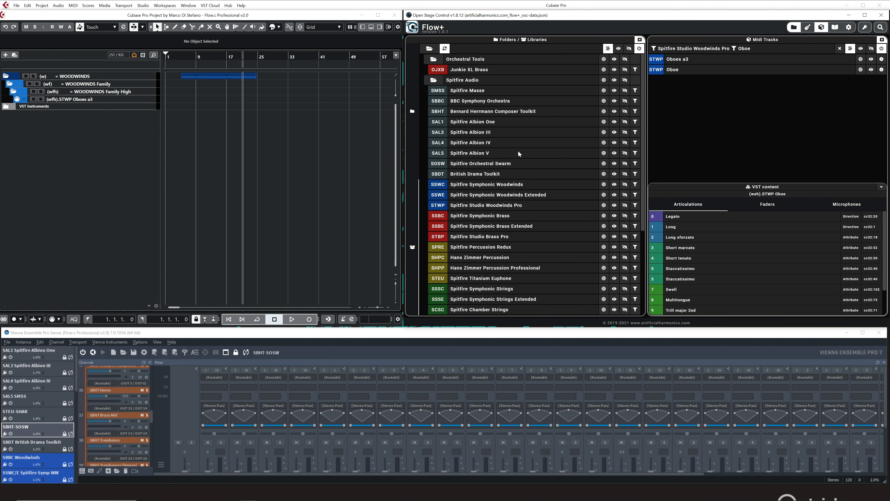
Filter the MIDI tracks by BBC Symphony Orchestra, inspect the SBBC Oboe's VST content, and replace Folders / Libraries with the Instruments module.
left_click(634, 101)
left_click(881, 70)
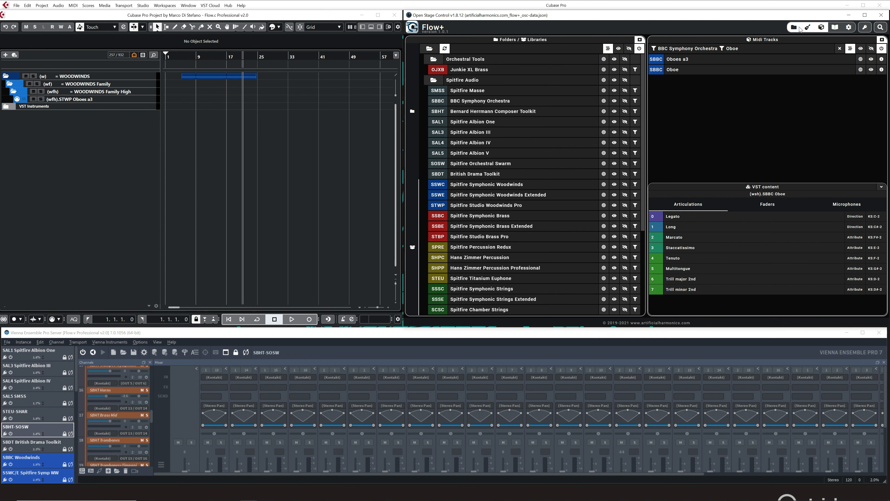
left_click(807, 28)
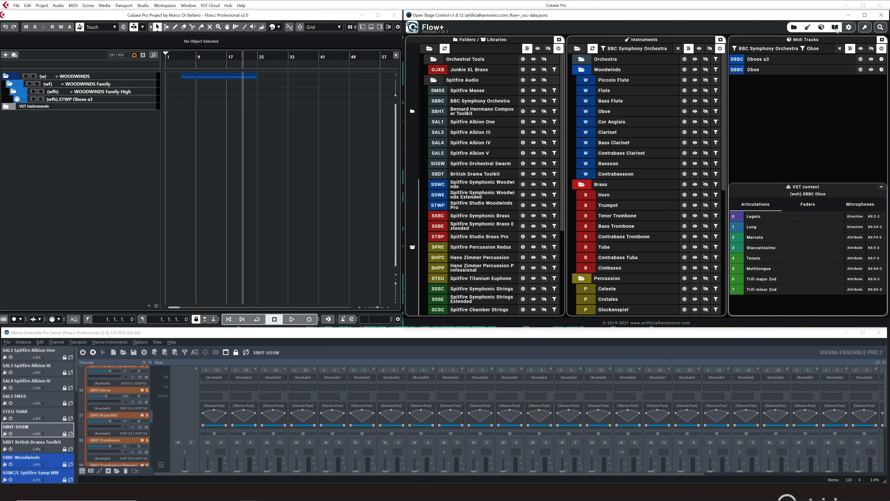
left_click(796, 28)
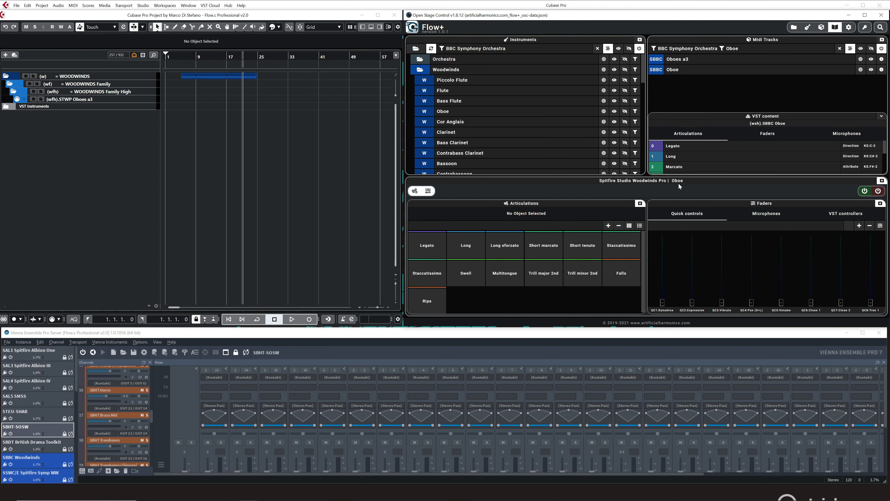
Maximize the module holding the selected track's articulations and faders, and select the STWP Oboes a3 track in the project.
left_click(679, 180)
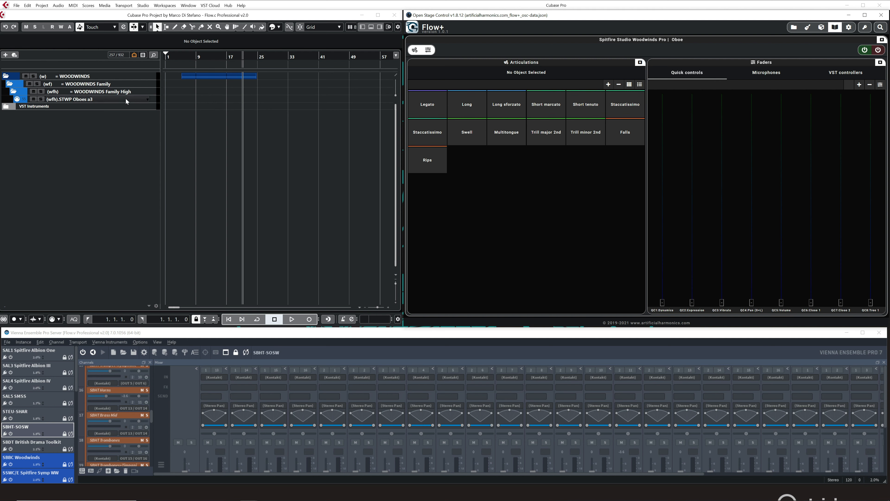
left_click(126, 99)
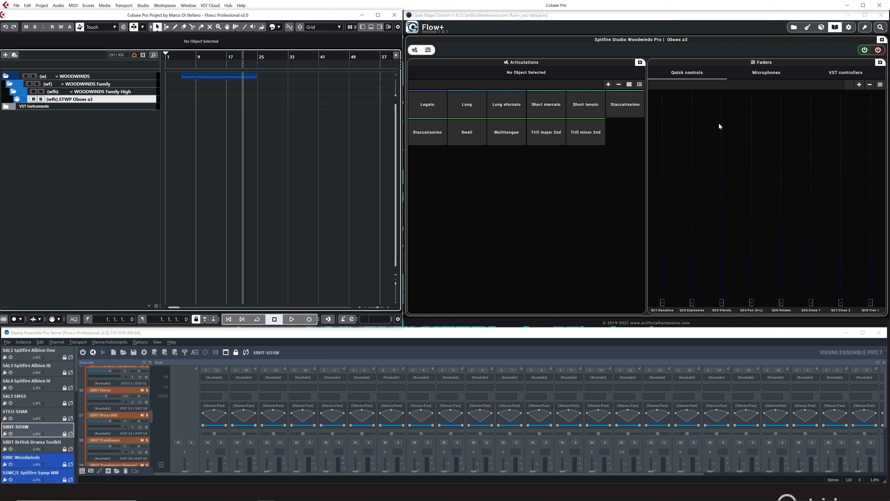
Hide the Faders module so only Articulations remains, and show the track Inspector in the Cubase project window.
left_click(431, 54)
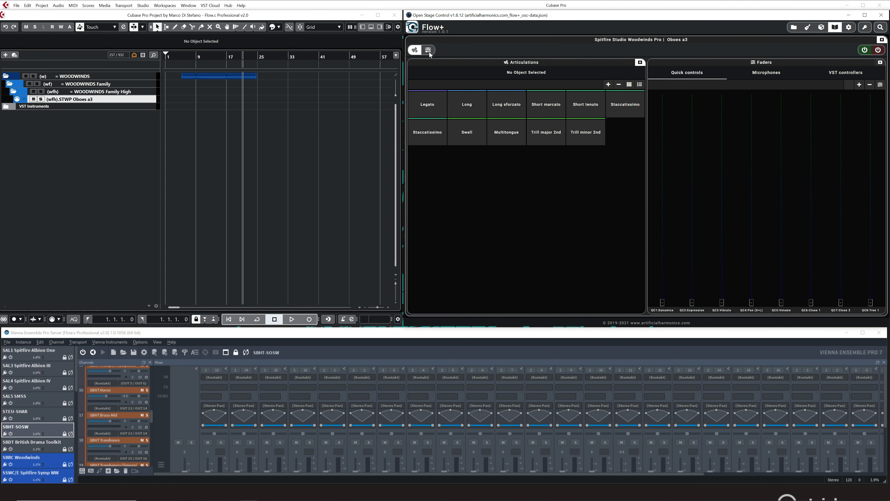
left_click(429, 51)
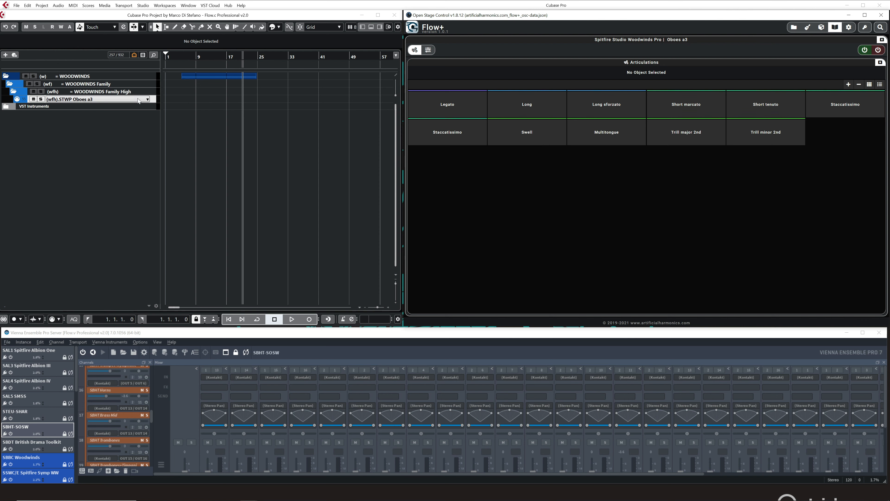
left_click(362, 27)
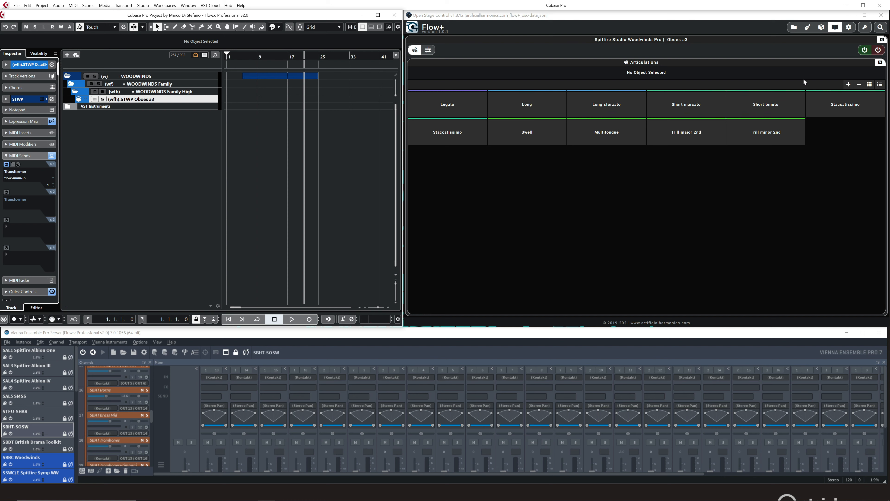
In Vienna Ensemble Pro, open the STWP Spitfire Studio WW Pro instance and select its STWP Oboes a3 channel.
scroll(51, 423, "down", 1)
scroll(51, 424, "down", 2)
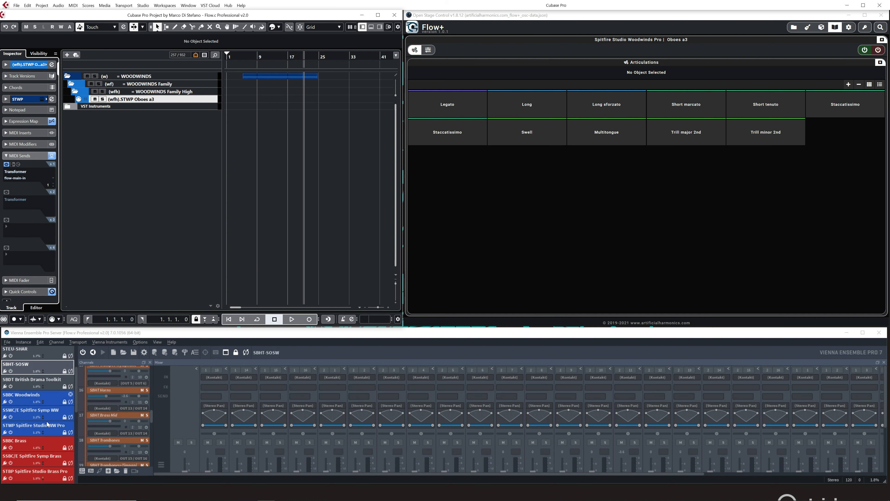
left_click(39, 431)
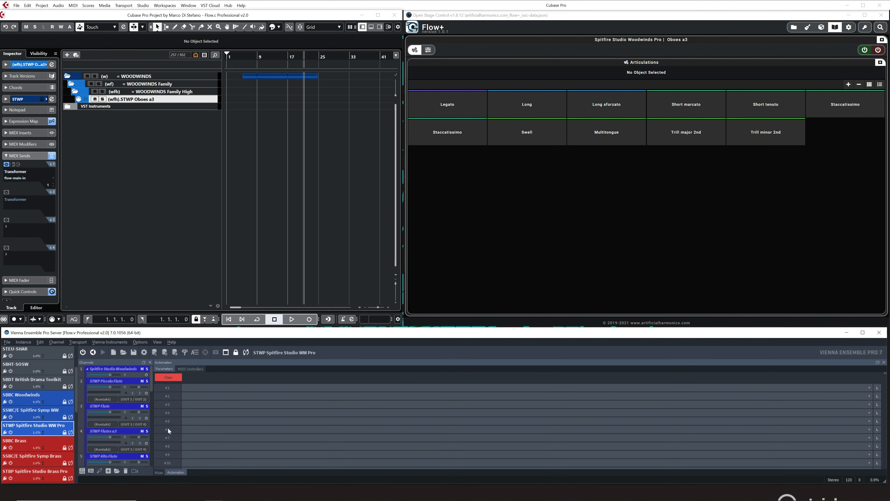
scroll(144, 401, "down", 2)
scroll(143, 401, "down", 3)
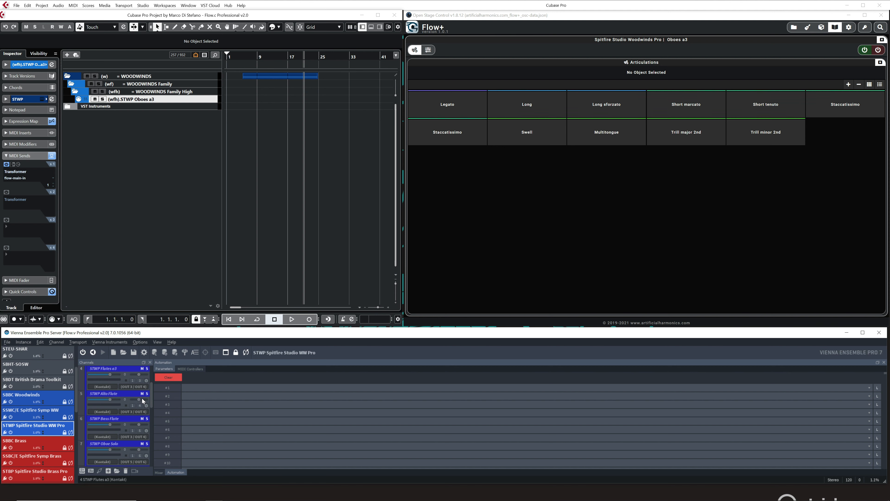
left_click(109, 431)
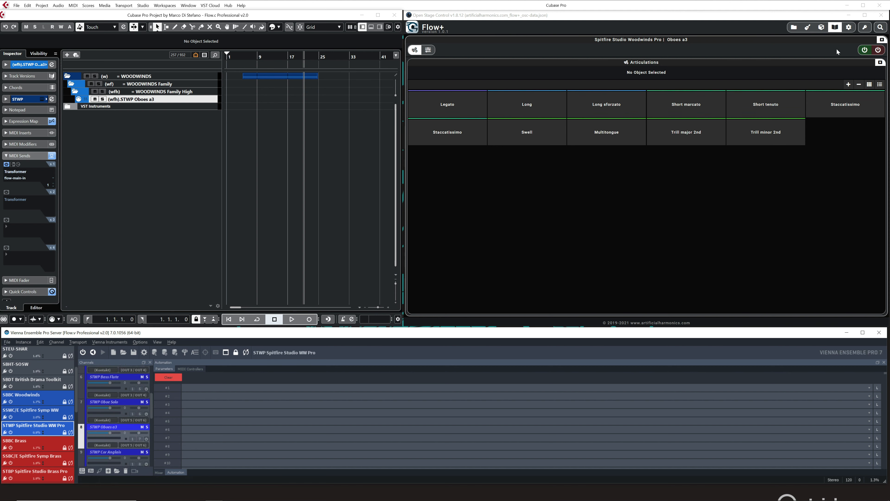
Enable, disable and re-enable the Oboes a3 instrument from Flow+, and open its Kontakt interface in Vienna Ensemble Pro.
left_click(864, 52)
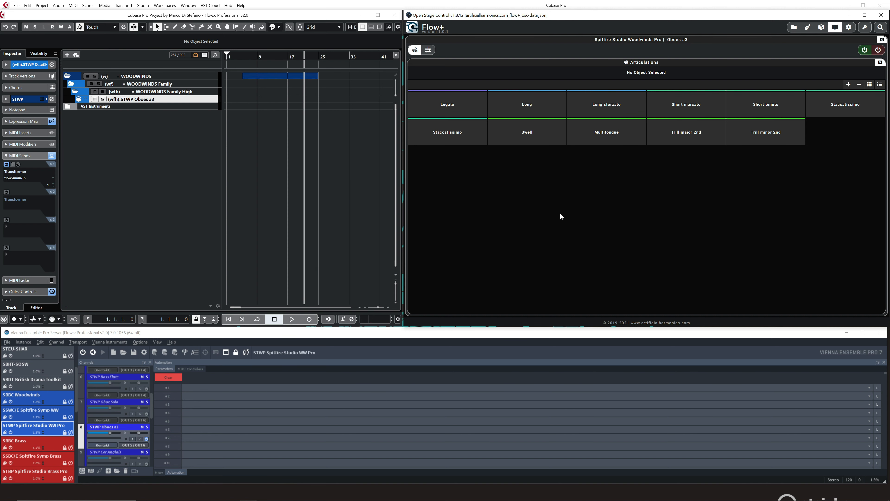
left_click(878, 52)
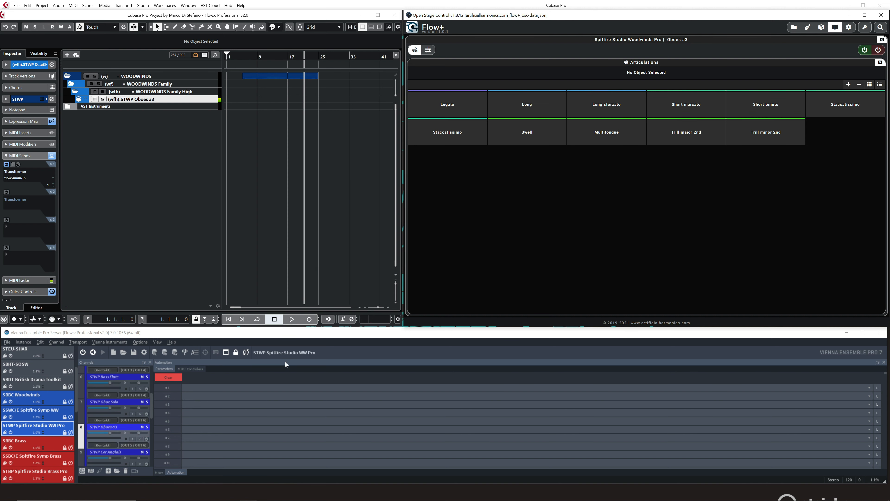
left_click(866, 50)
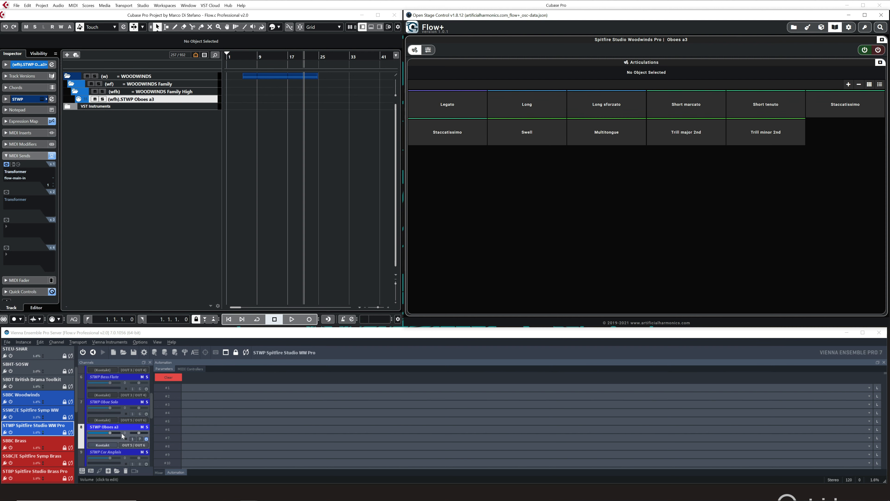
left_click(103, 445)
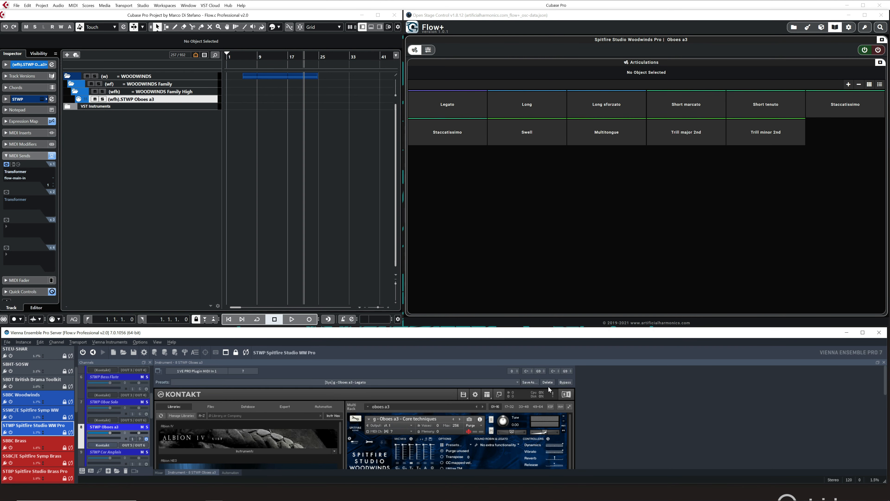
scroll(611, 392, "down", 2)
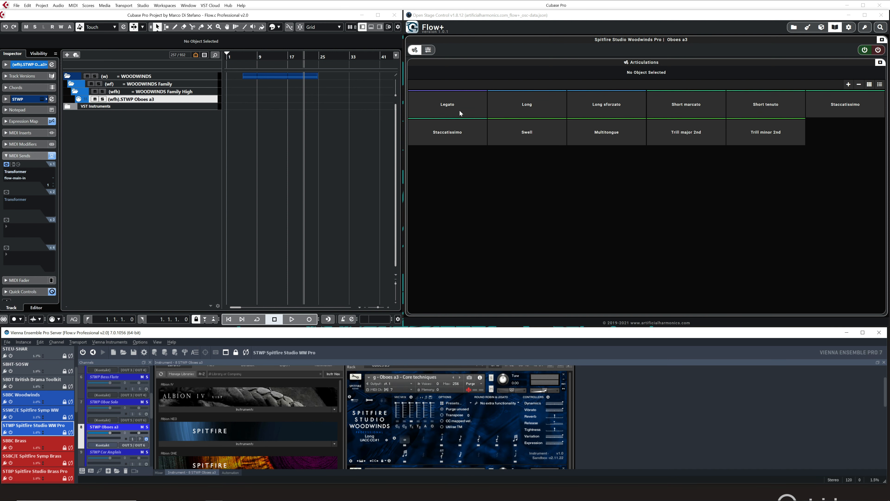
Show the STWP Oboes a3 track's Expression Map in Cubase and activate the Short marcato articulation from Flow+.
left_click(31, 121)
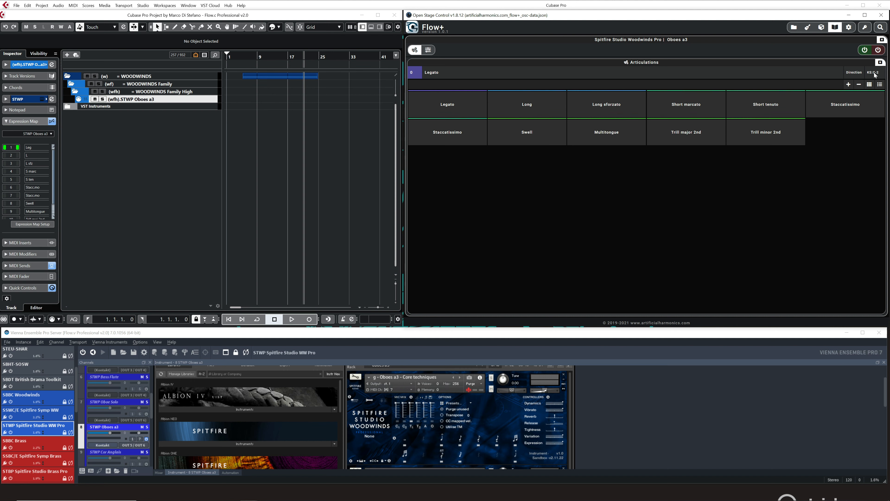
left_click(657, 107)
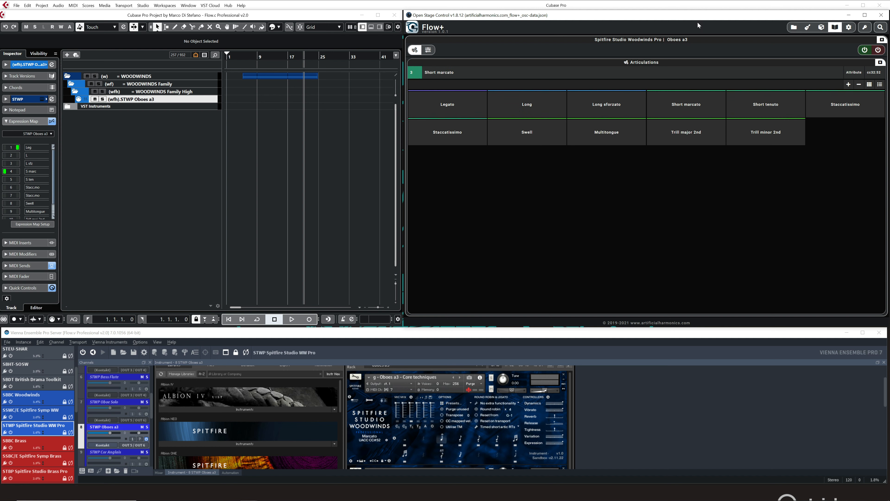
Reduce the articulation grid to four columns and restore it to six columns.
left_click(858, 85)
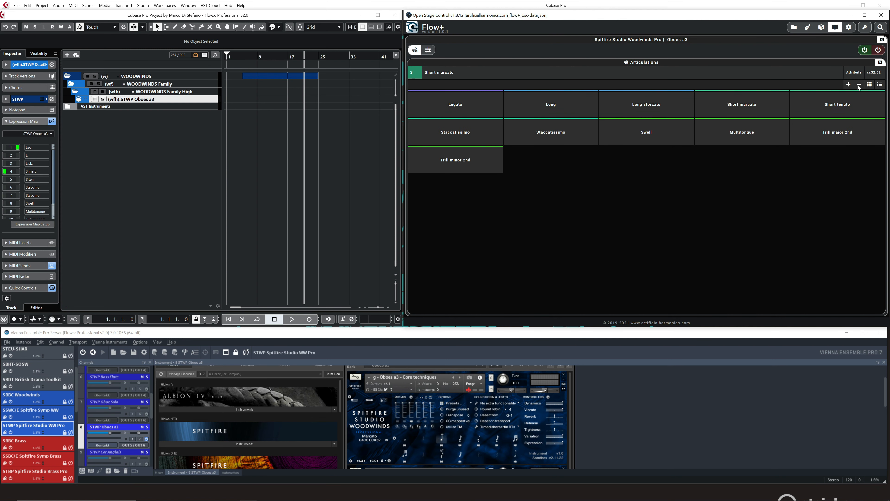
left_click(858, 85)
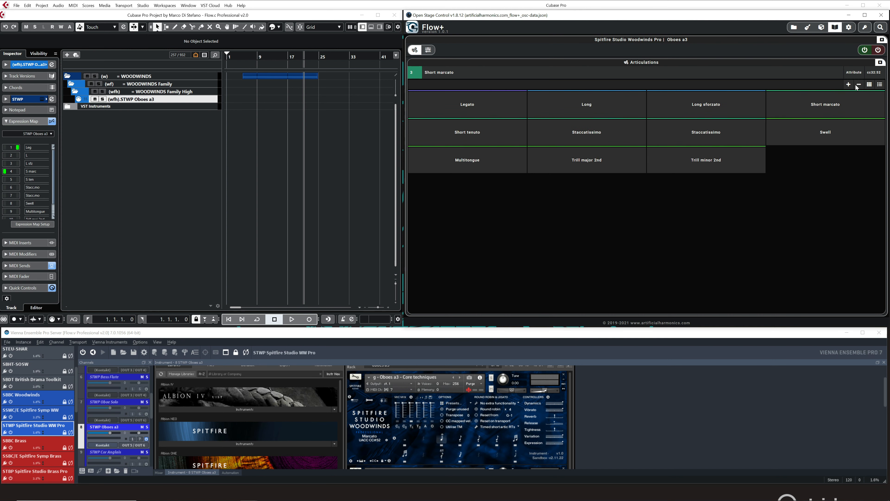
left_click(848, 85)
left_click(848, 85)
Display the articulations as a list, activate Long sforzato, and return to the grid layout.
left_click(879, 85)
left_click(456, 124)
left_click_drag(888, 105, 884, 125)
left_click(573, 85)
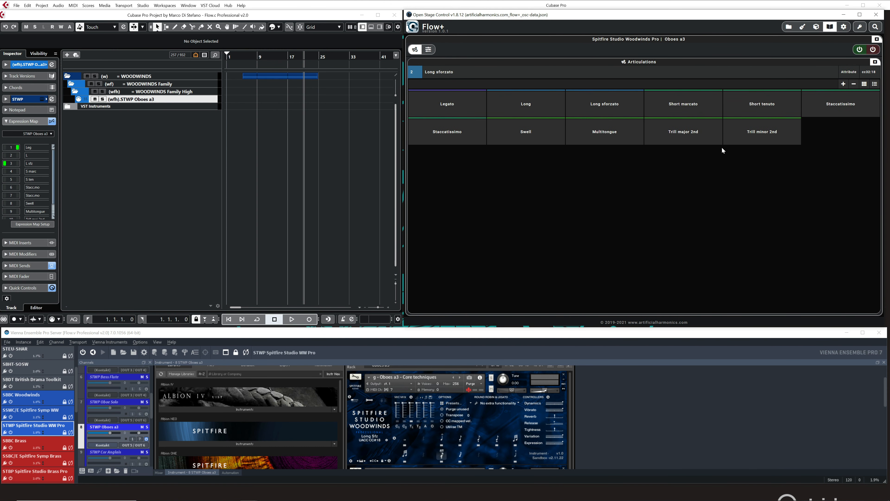
Replace Articulations with the Faders module, show the track's Quick Controls in Cubase, and raise the QC1 Dynamics fader to 37.
left_click(431, 50)
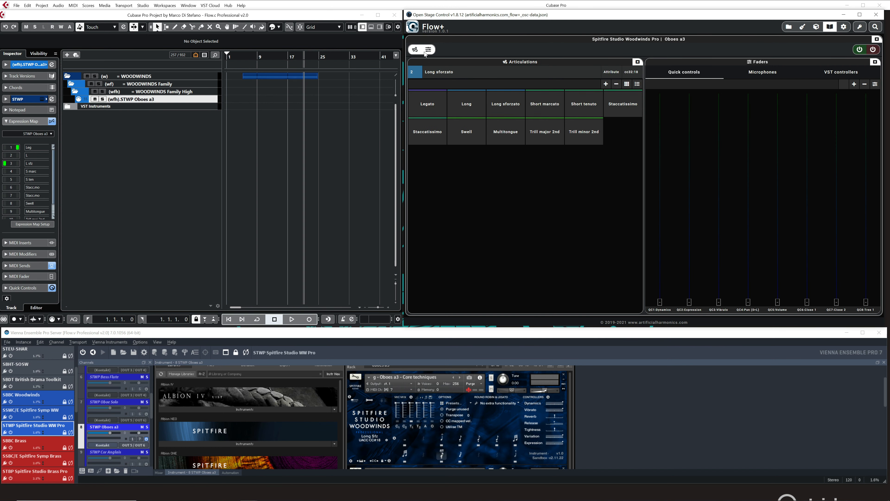
left_click(414, 50)
left_click(22, 288)
left_click_drag(438, 301, 438, 240)
left_click(548, 397)
Enable automation writing on the STWP Oboes a3 track and record QC1 Dynamics fader movements from bar 1, finishing at 91.
left_click_drag(168, 102, 169, 109)
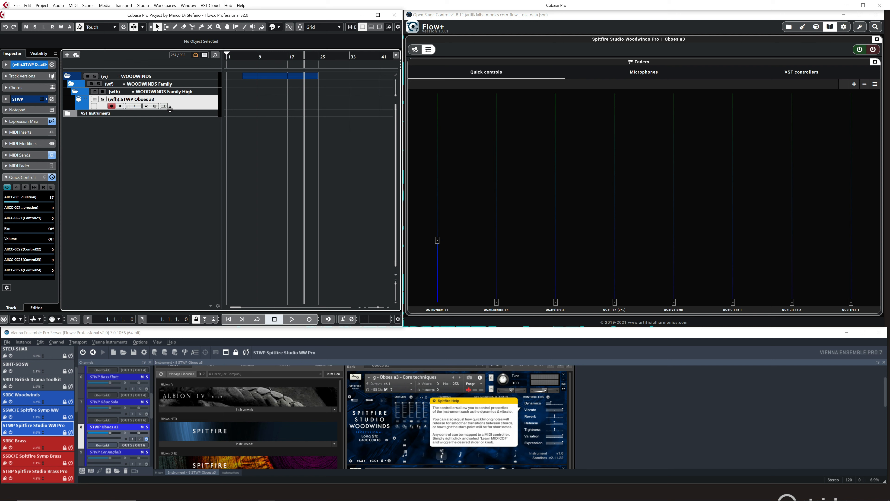
left_click(155, 106)
left_click(227, 56)
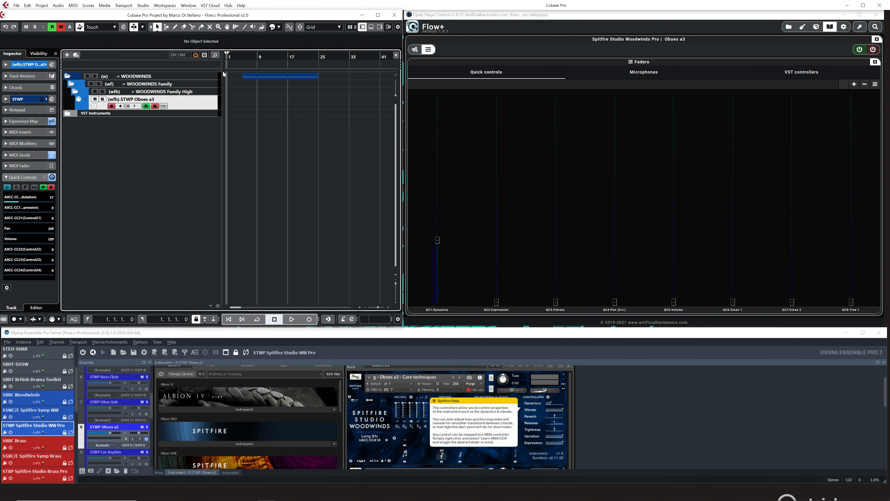
left_click(309, 319)
left_click(436, 241)
left_click_drag(437, 242, 434, 152)
left_click(285, 222)
key("space")
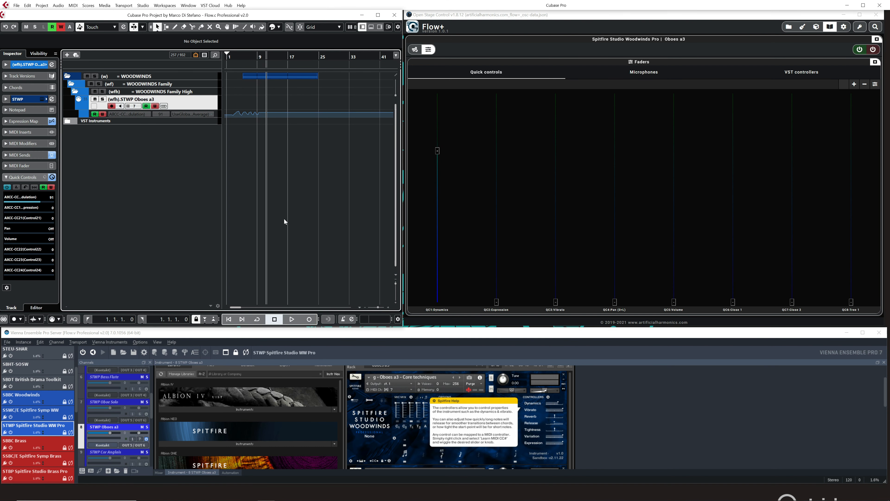
Play back the QC1 Dynamics automation from the project start and disable automation writing on the track.
left_click(237, 56)
key("space")
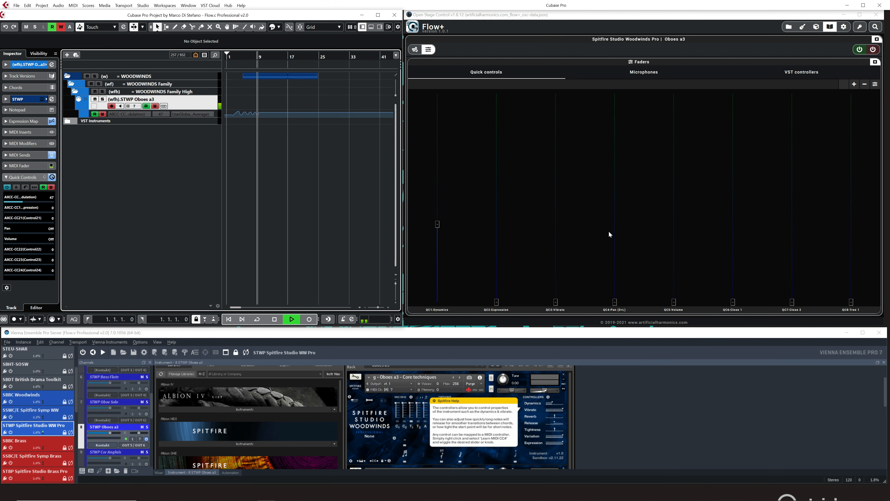
key("space")
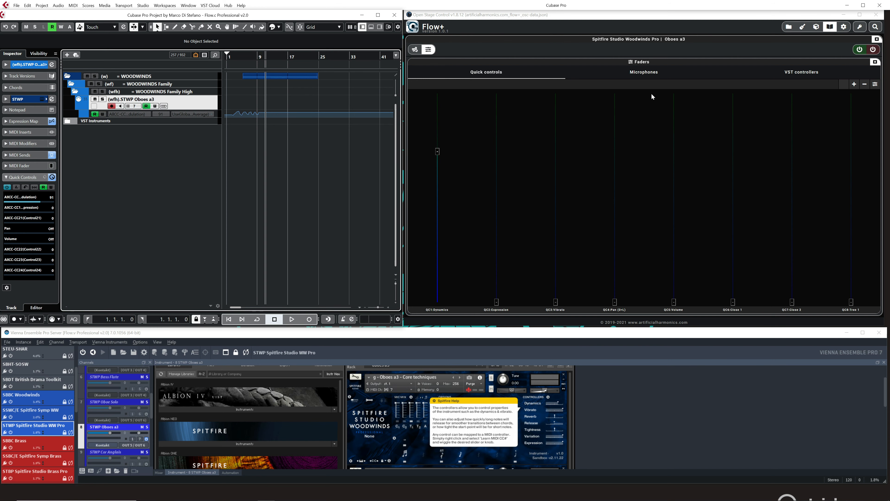
Show the Microphones faders for Oboes a3 in Flow+ and dismiss the Spitfire help tip in Kontakt.
left_click(652, 74)
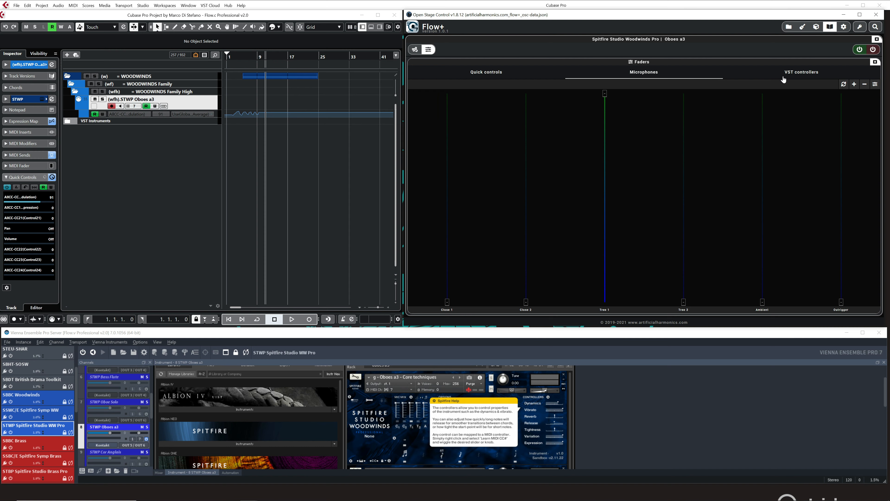
left_click(485, 432)
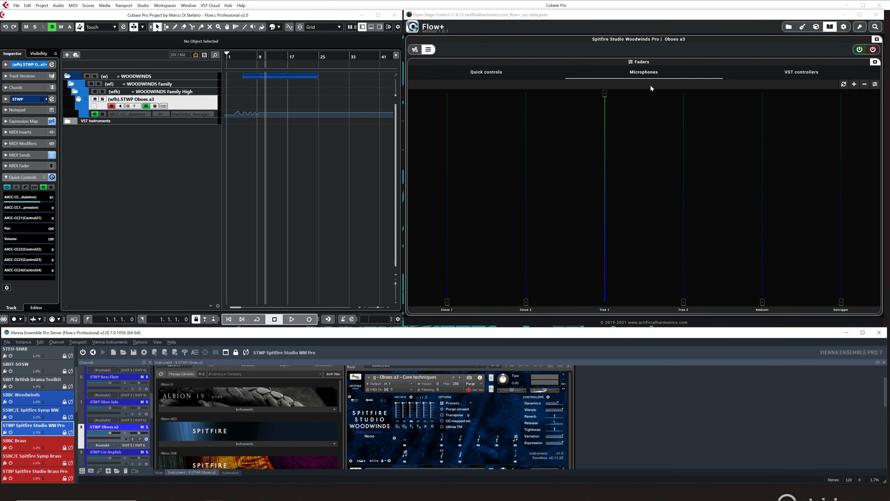
left_click(648, 73)
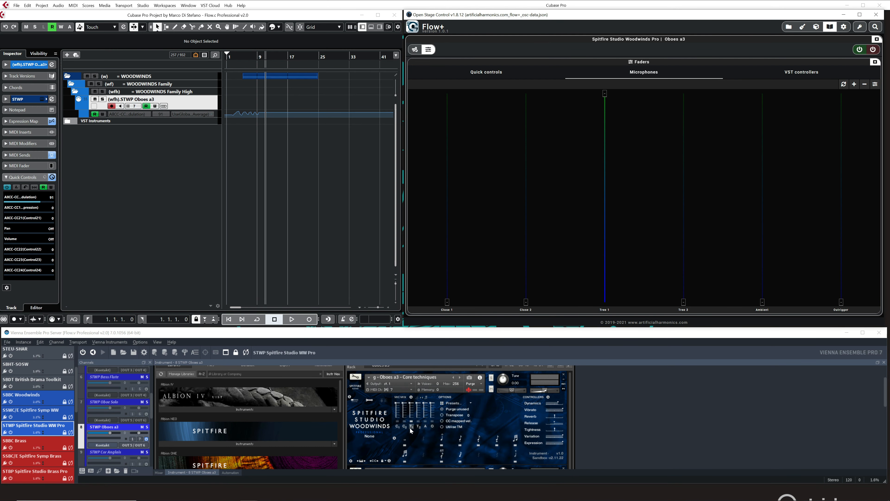